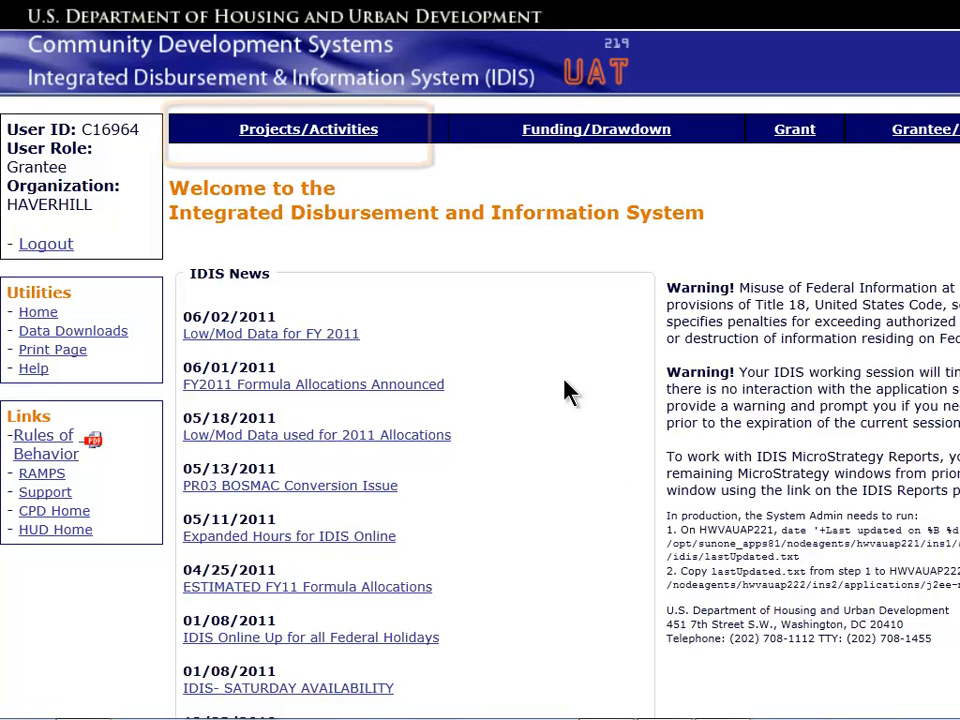
- Start adding an activity under program year 2010 and project 5/PUBLIC IMPROVEMENTS & FACILITIES (2010)
{"action": "left_click", "coordinate": [325, 138]}
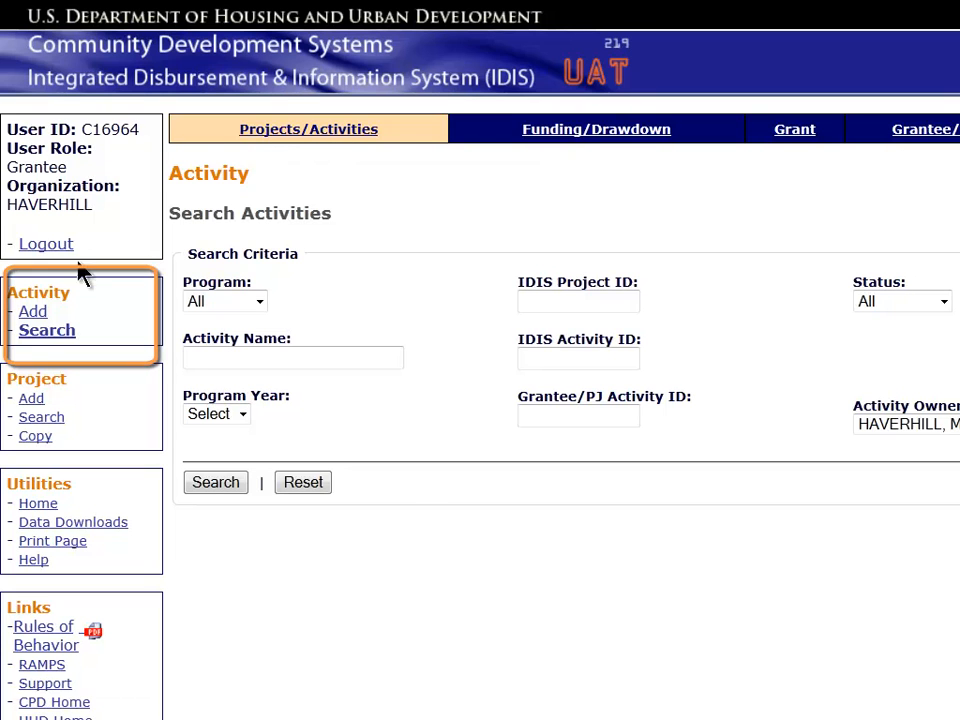
{"action": "left_click", "coordinate": [33, 314]}
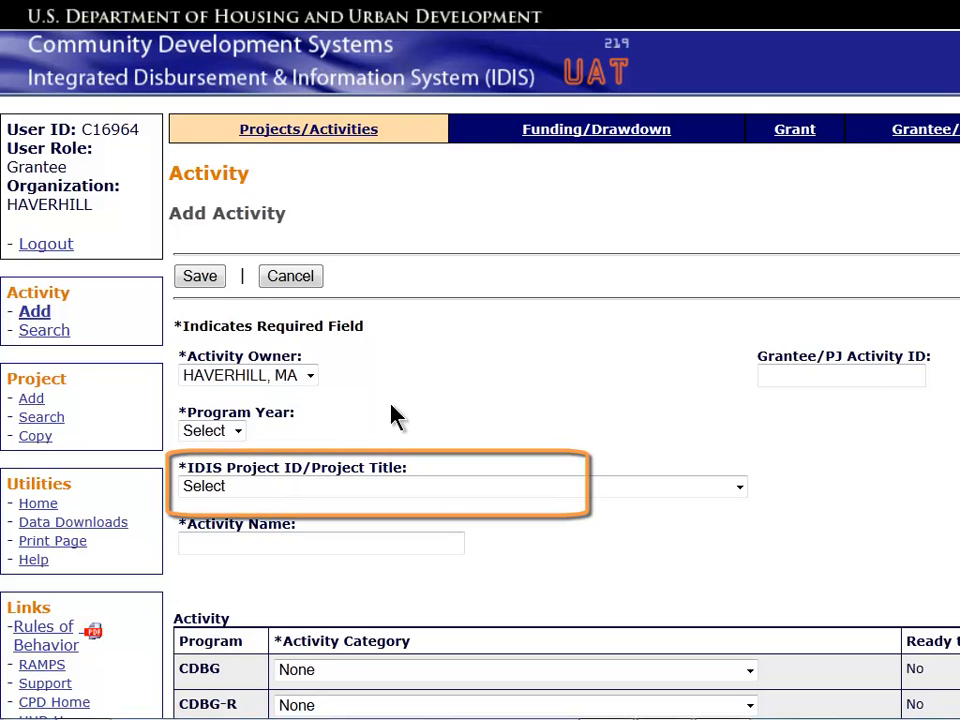
{"action": "left_click", "coordinate": [238, 430]}
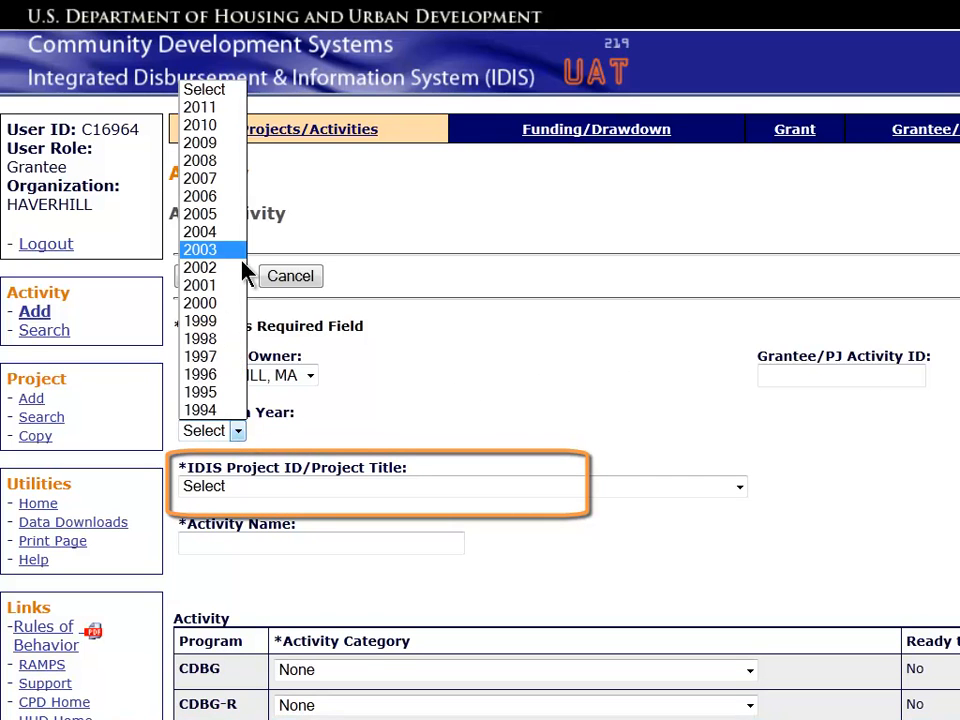
{"action": "left_click", "coordinate": [224, 132]}
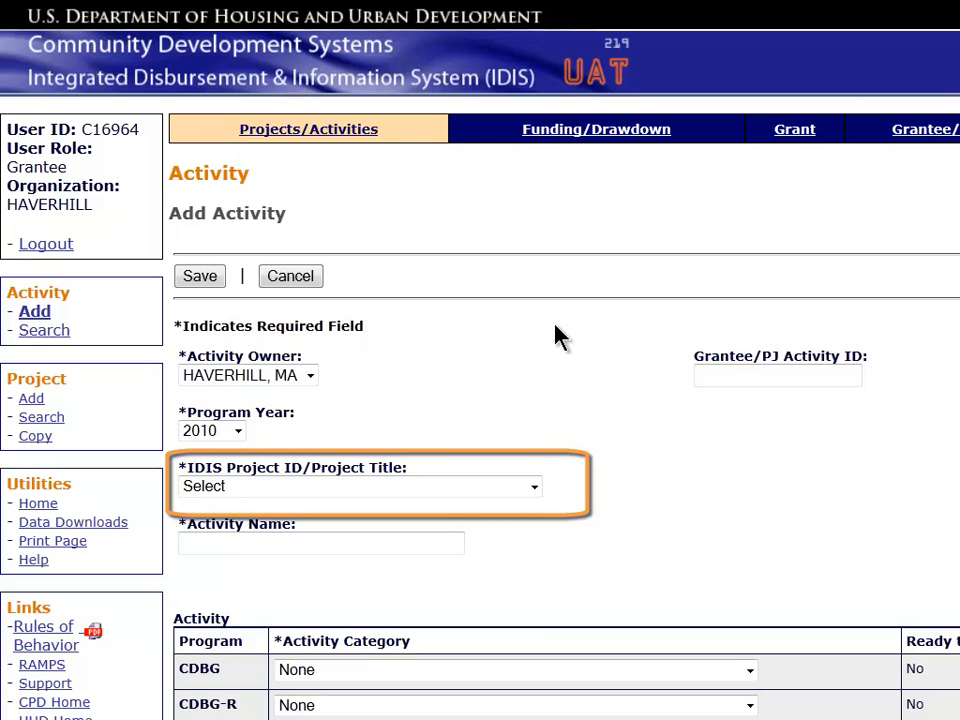
{"action": "left_click", "coordinate": [535, 494]}
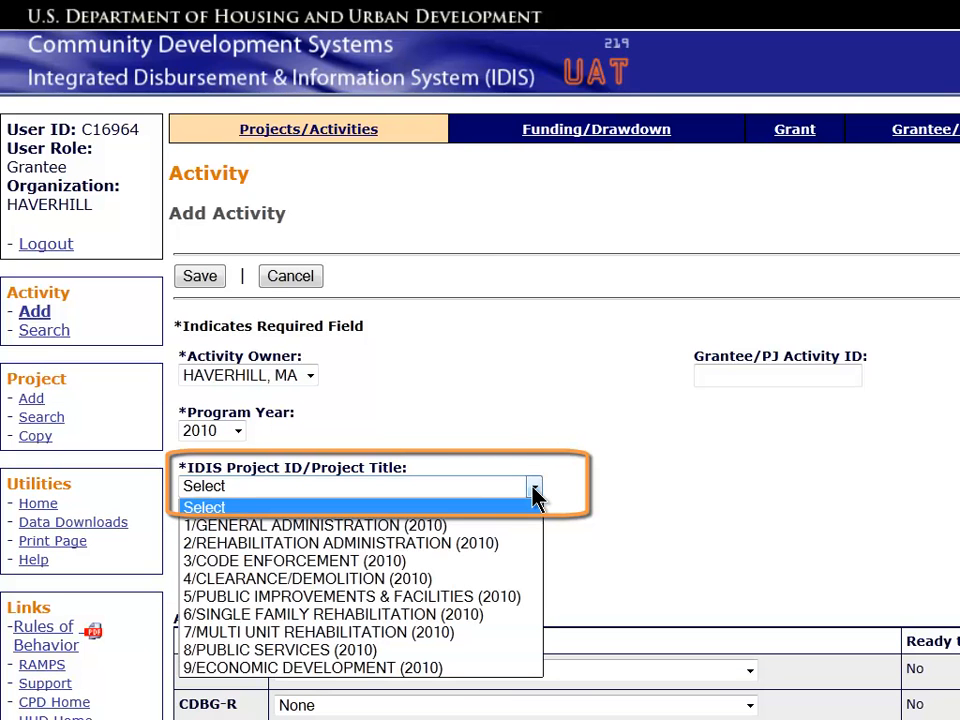
{"action": "left_click", "coordinate": [519, 598]}
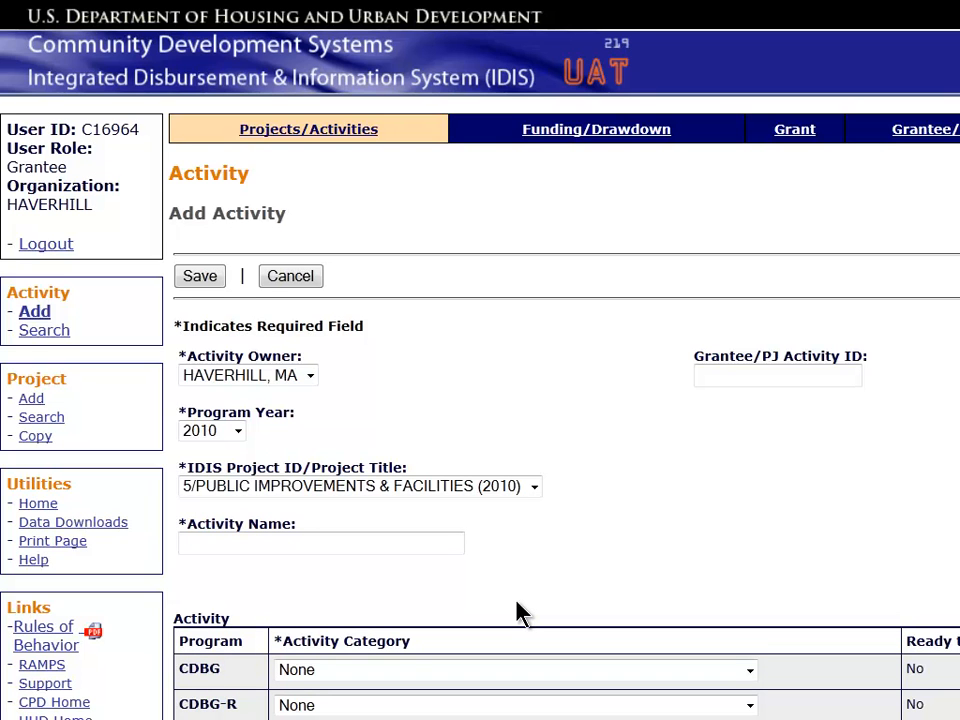
- Name the activity Brightwood Street Improvements and set its Grantee/PJ Activity ID to 2010-001-abc
{"action": "left_click", "coordinate": [317, 544]}
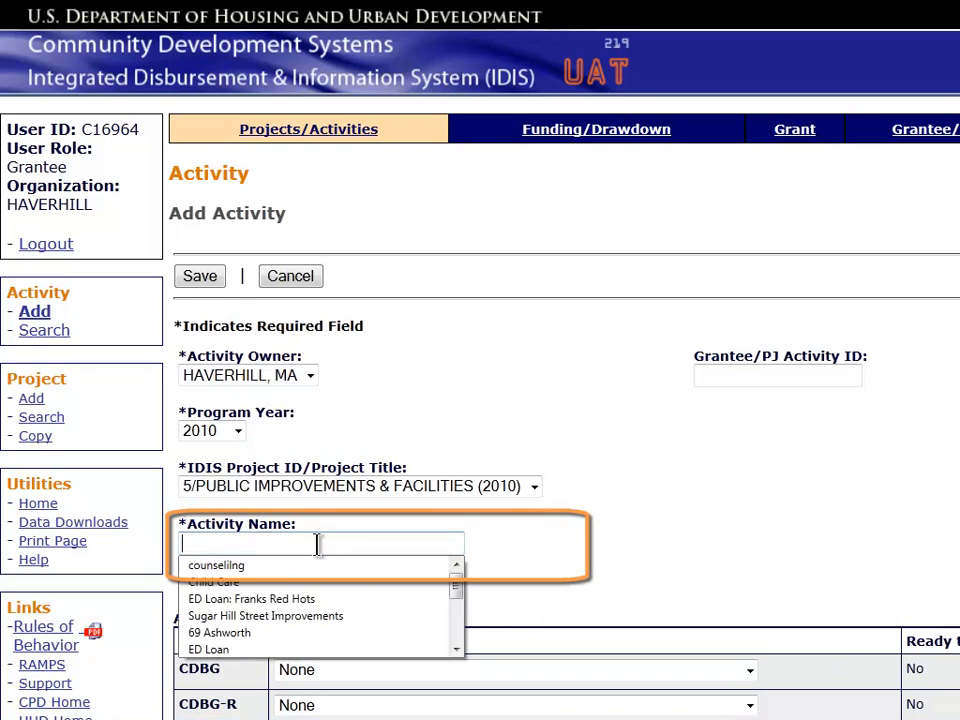
{"action": "type", "text": "Brightwood Street Improve"}
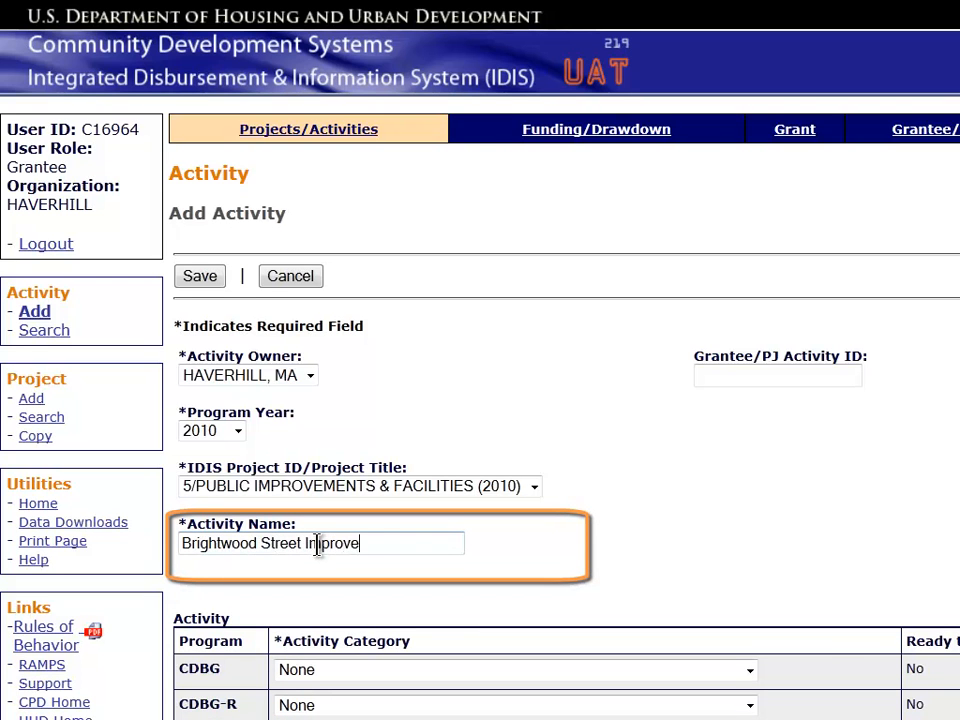
{"action": "type", "text": "ments"}
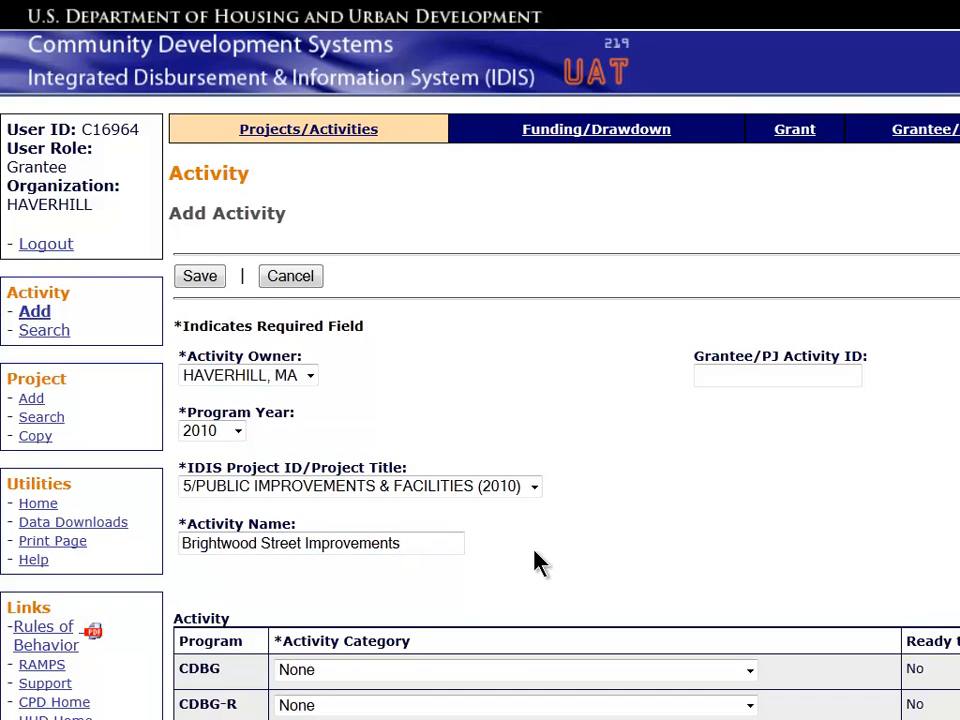
{"action": "left_click", "coordinate": [705, 375]}
{"action": "type", "text": "2010-001-abc"}
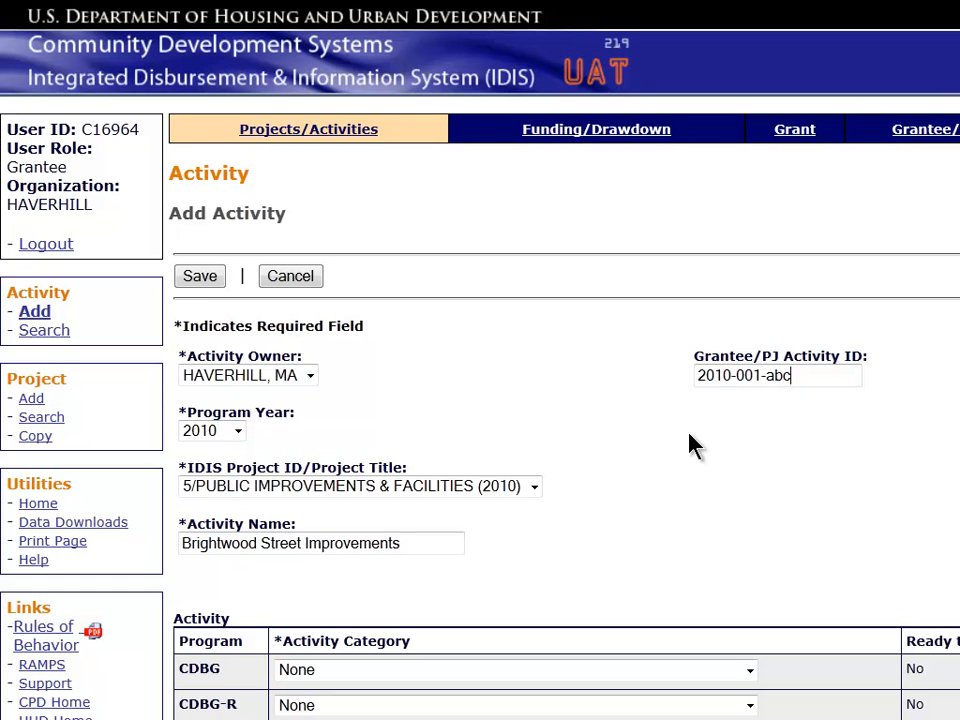
- Set the CDBG activity category to 03K - Street Improvements and the environmental assessment to COMPLETED
{"action": "scroll", "coordinate": [480, 360], "scroll_direction": "down", "scroll_amount": 5}
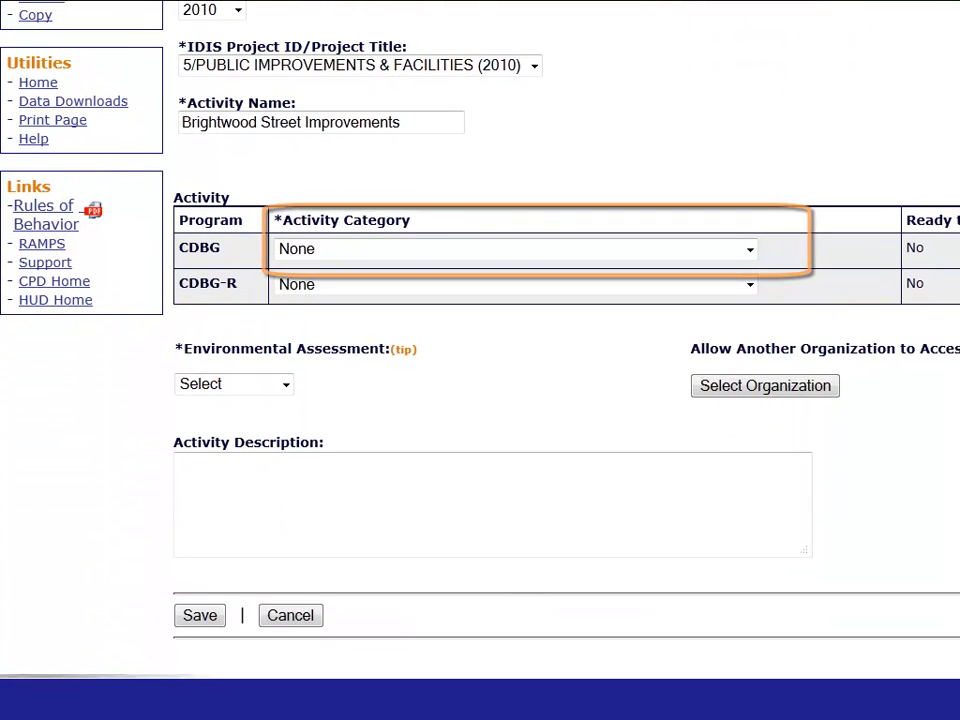
{"action": "left_click", "coordinate": [749, 256]}
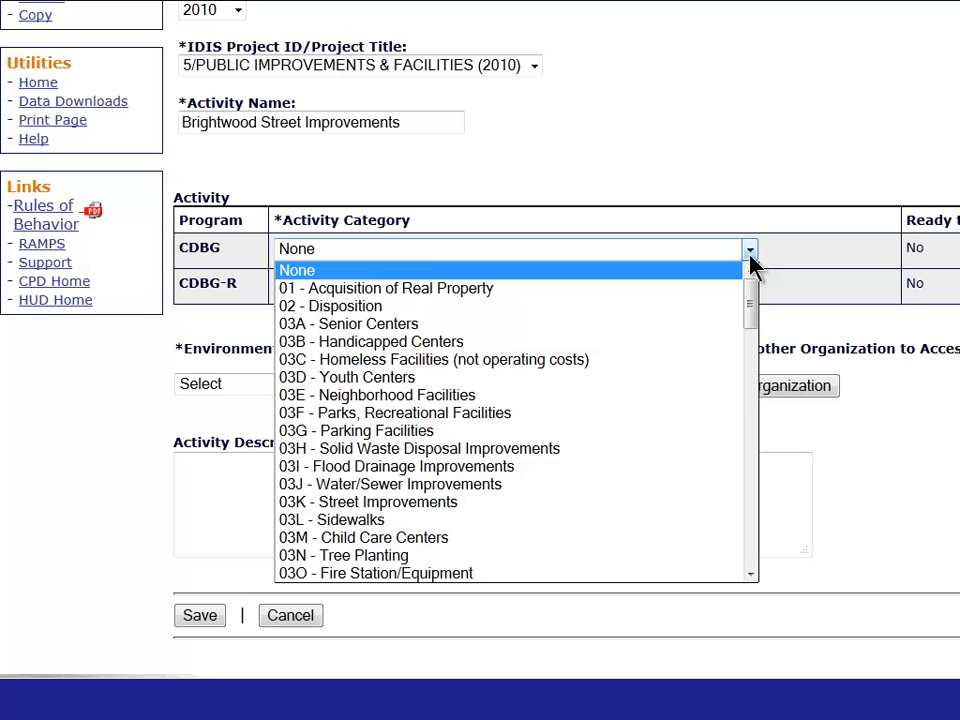
{"action": "left_click", "coordinate": [722, 509]}
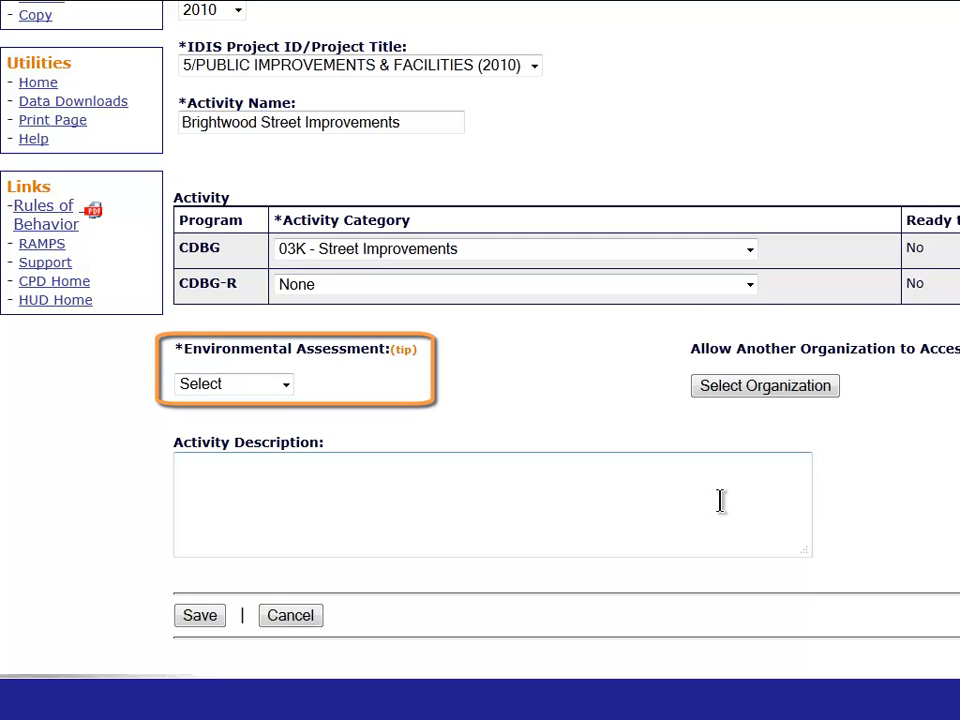
{"action": "left_click", "coordinate": [290, 388]}
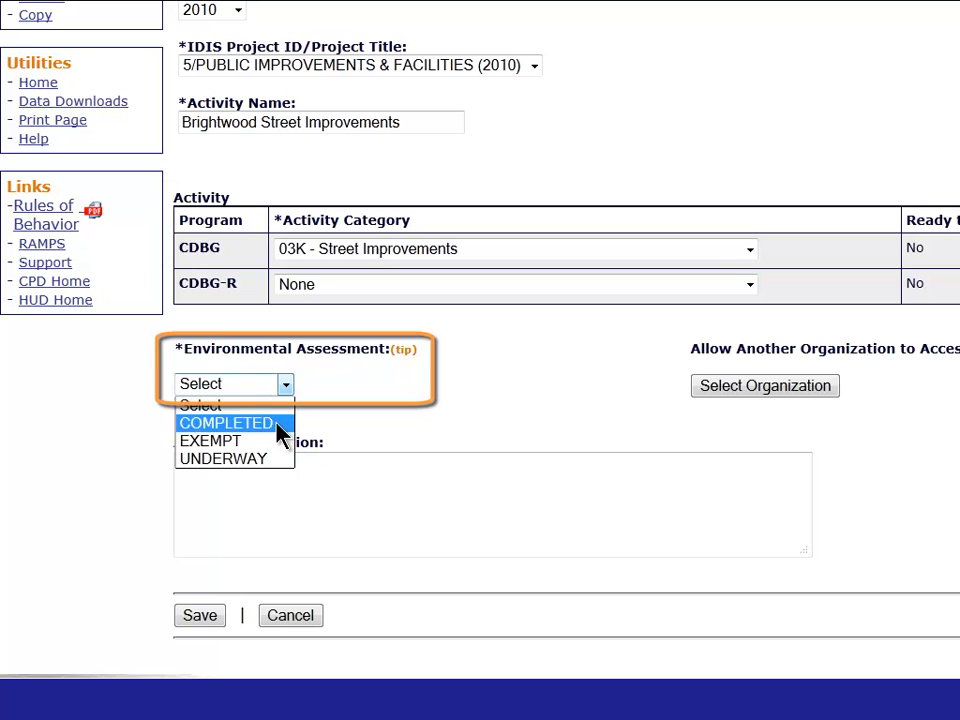
{"action": "left_click", "coordinate": [280, 430]}
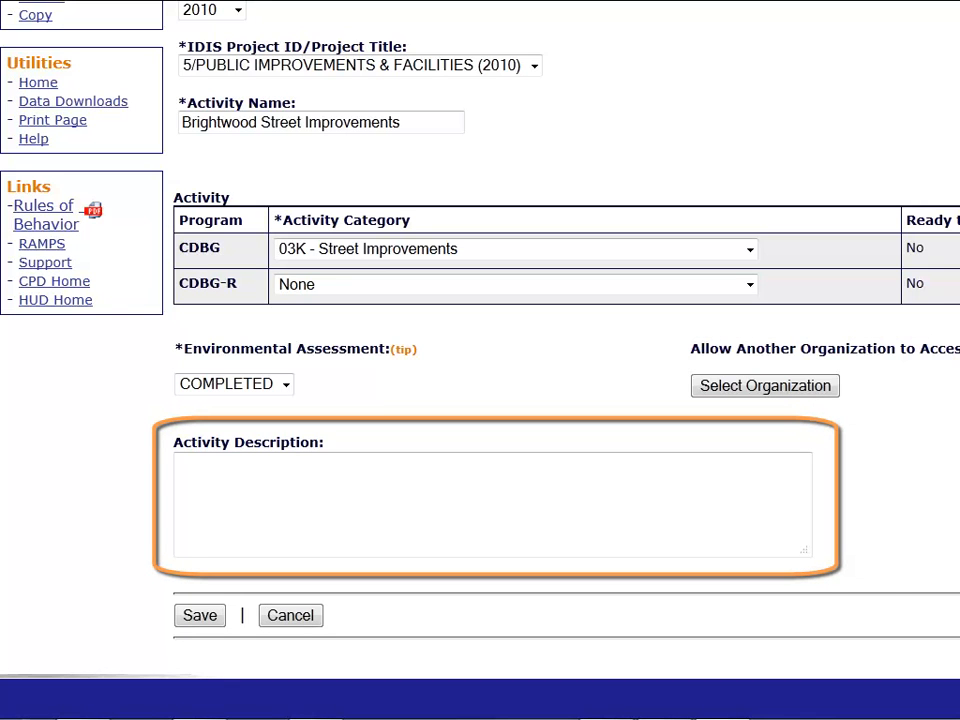
- Paste the copied text about reconstructing Brightwood neighborhood streets as the activity description, and save the new activity
{"action": "left_click", "coordinate": [583, 521]}
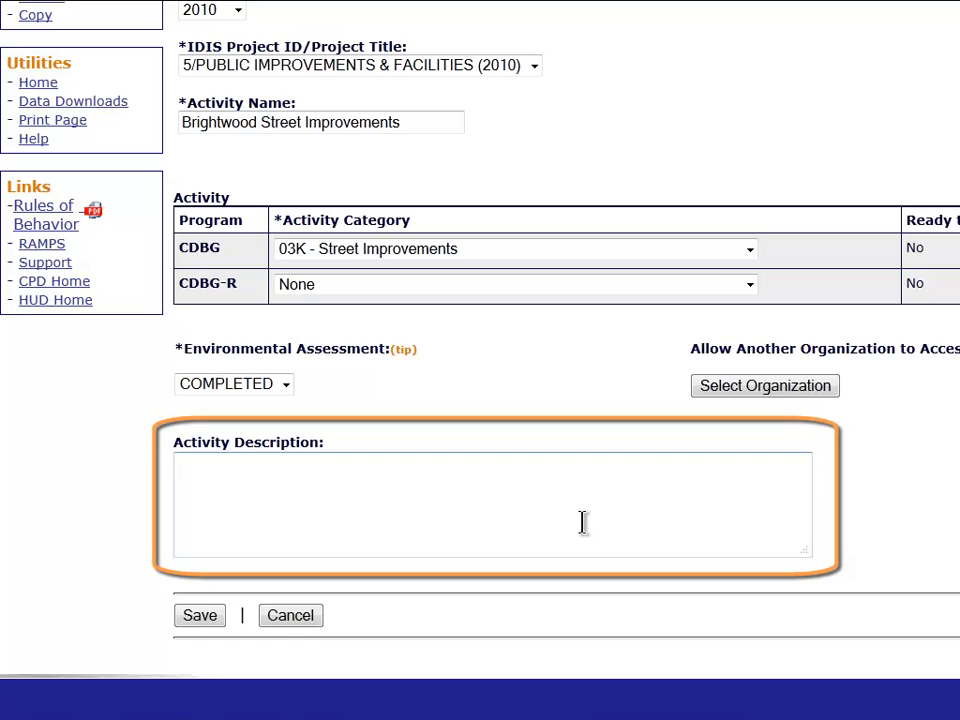
{"action": "right_click", "coordinate": [583, 521]}
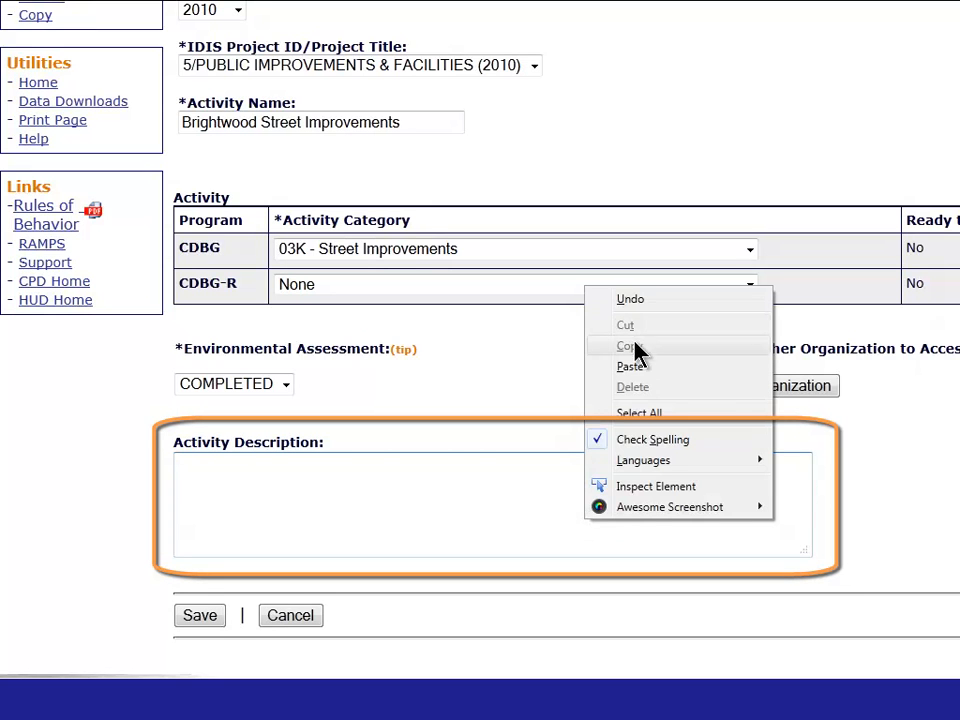
{"action": "left_click", "coordinate": [630, 367]}
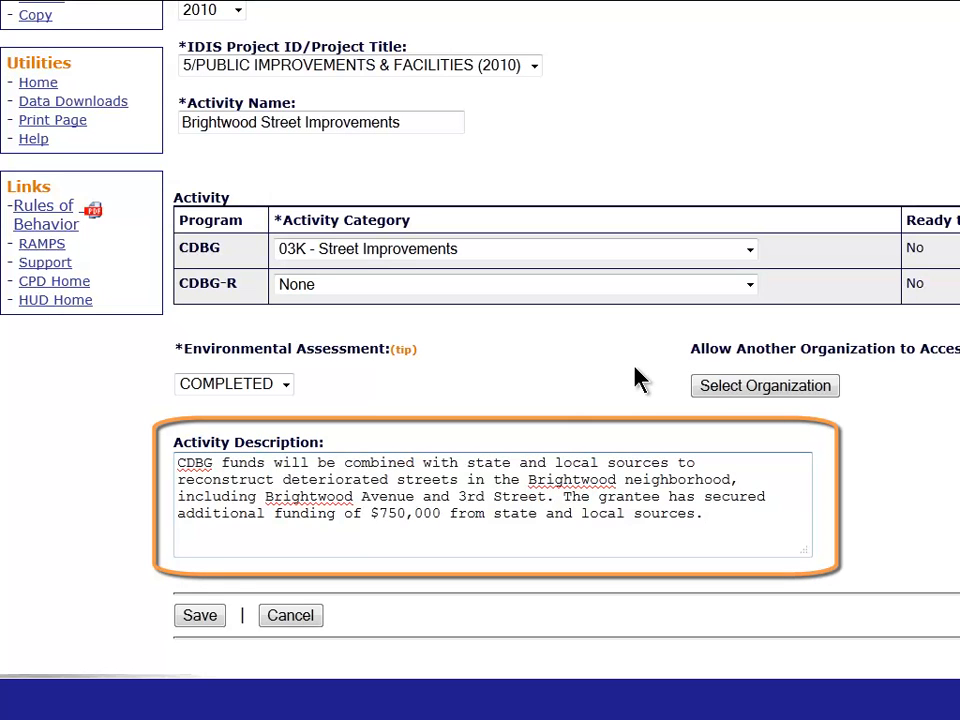
{"action": "left_click", "coordinate": [200, 616]}
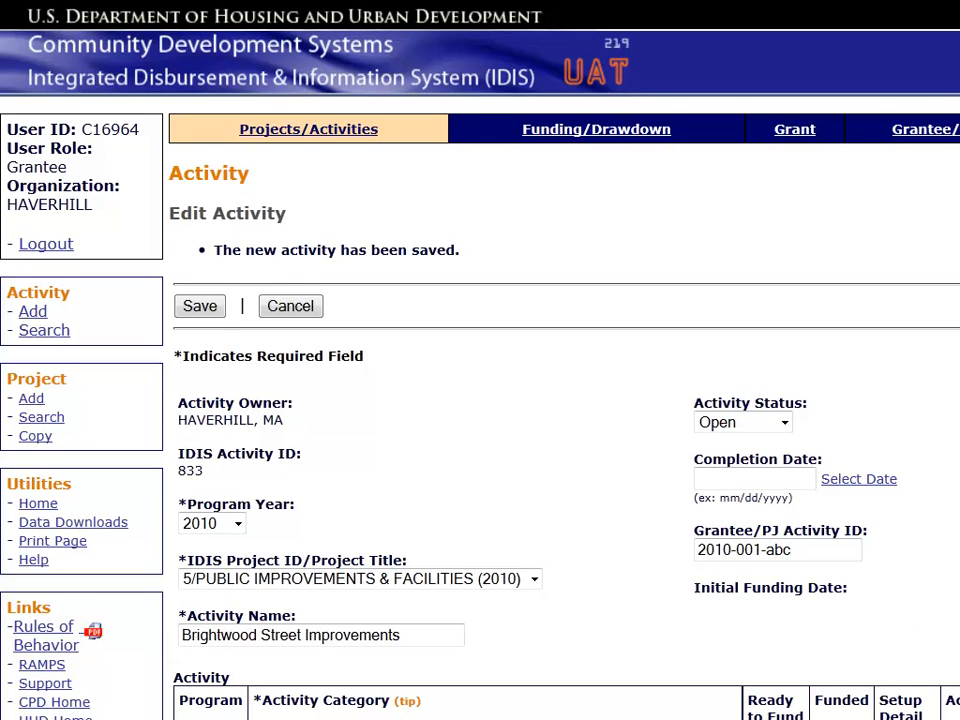
- Begin the activity's CDBG setup detail and set the national objective to LMA - LOW/MOD AREA BENEFIT
{"action": "scroll", "coordinate": [560, 400], "scroll_direction": "down", "scroll_amount": 5}
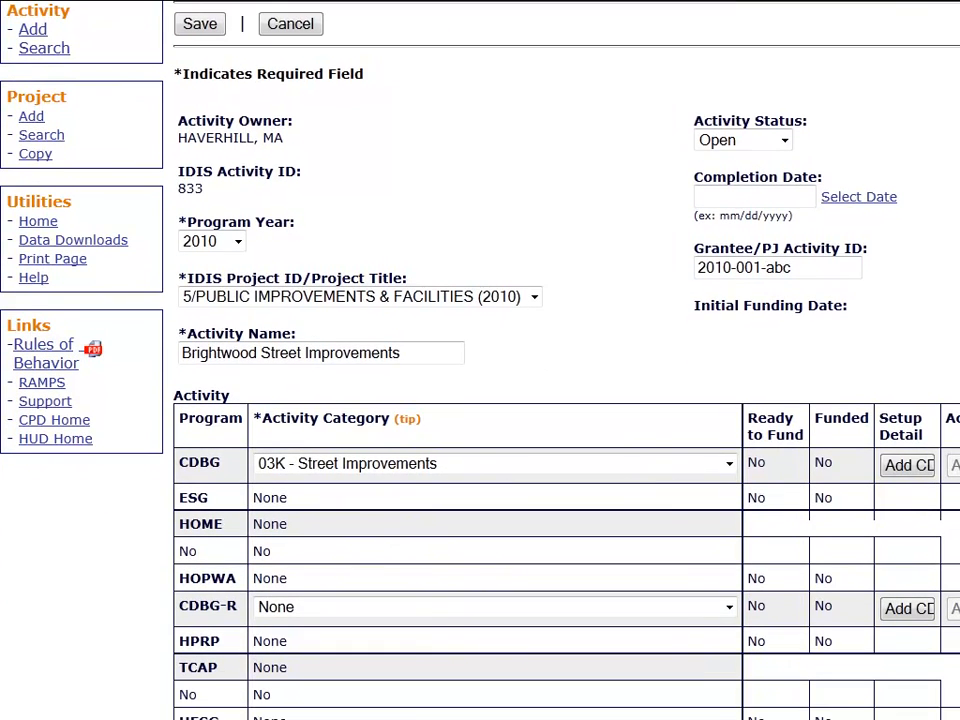
{"action": "scroll", "coordinate": [560, 400], "scroll_direction": "down", "scroll_amount": 5}
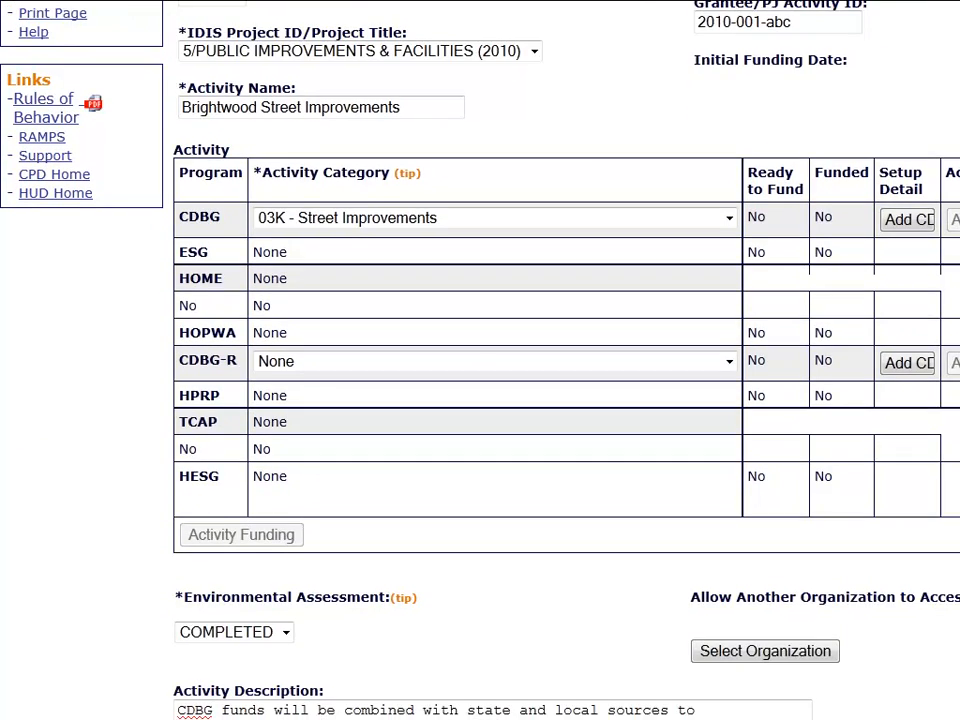
{"action": "scroll", "coordinate": [560, 400], "scroll_direction": "down", "scroll_amount": 1}
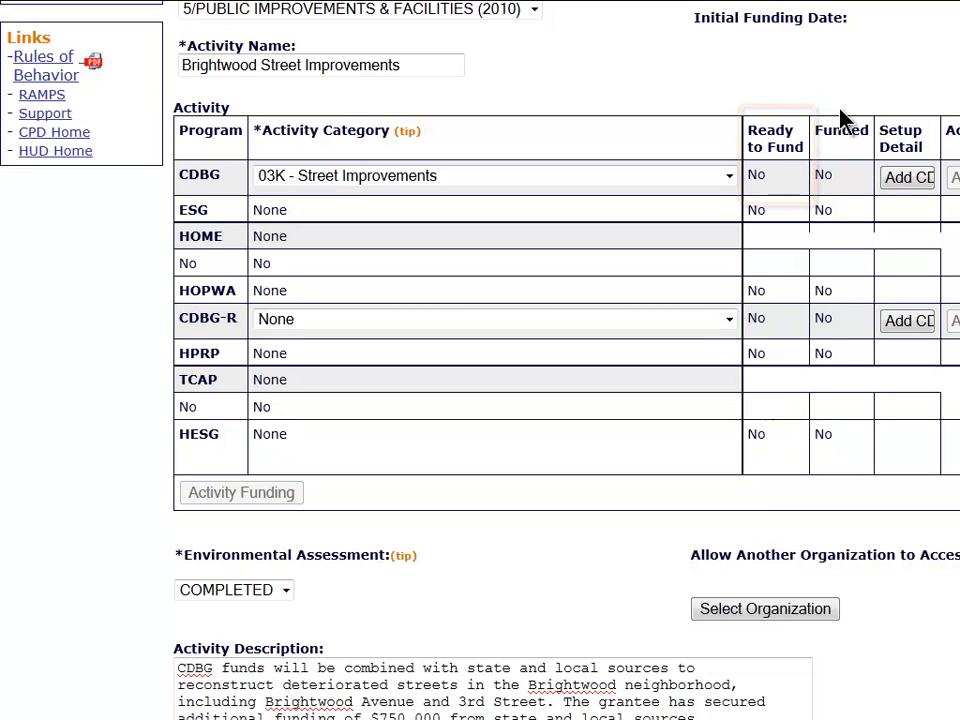
{"action": "left_click", "coordinate": [901, 180]}
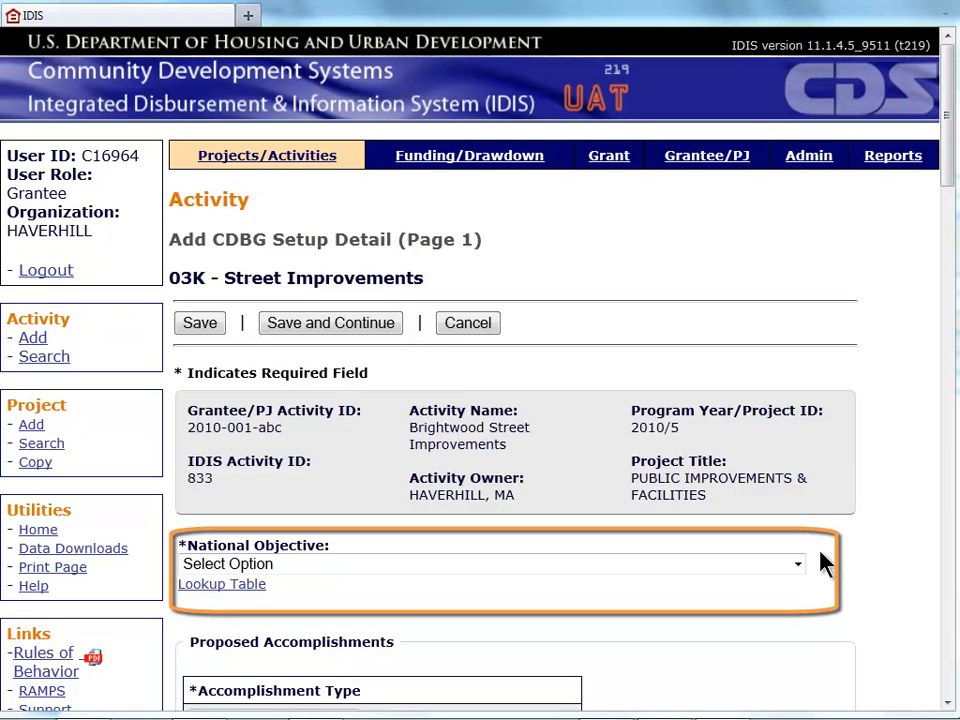
{"action": "left_click", "coordinate": [797, 566]}
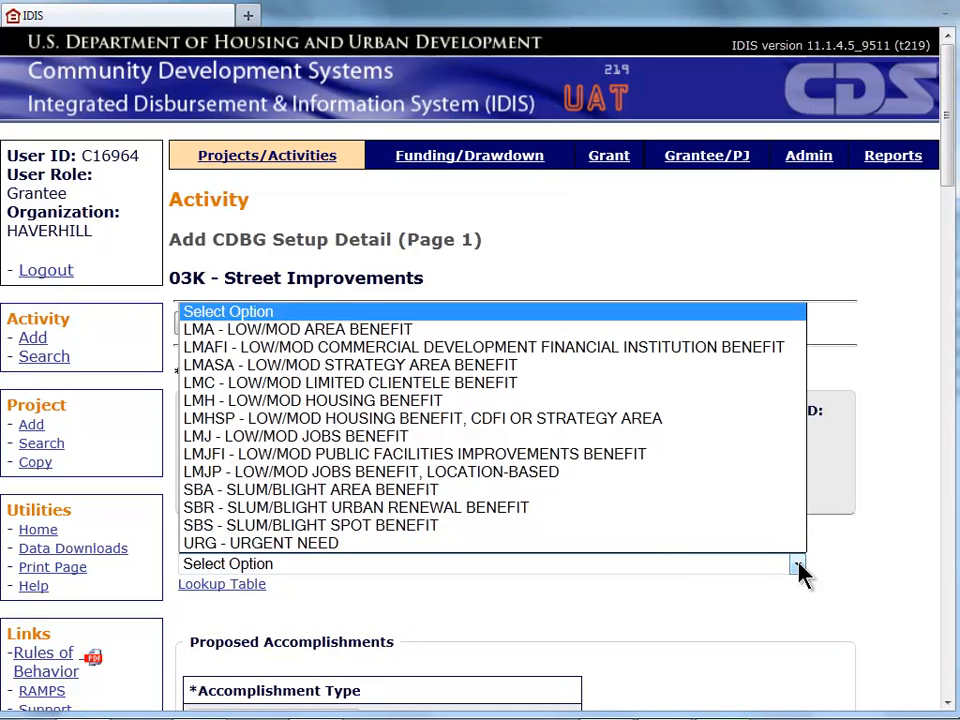
{"action": "left_click", "coordinate": [732, 336]}
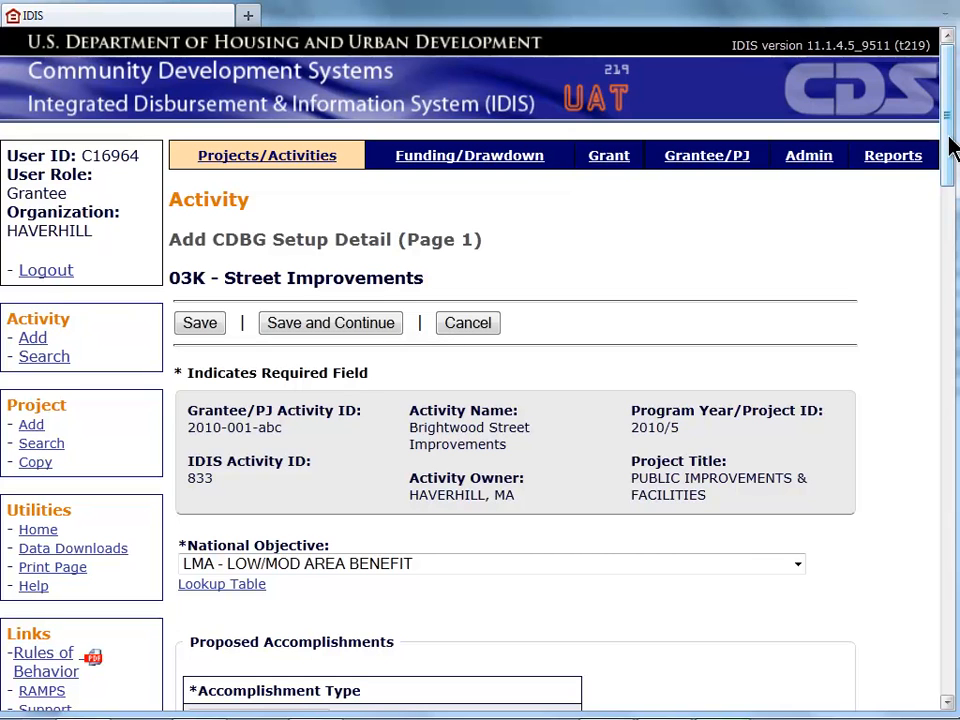
- Enter the proposed accomplishments as People (General) for program year 2011 with a proposed count of 3905
{"action": "left_click_drag", "start_coordinate": [951, 147], "coordinate": [953, 257]}
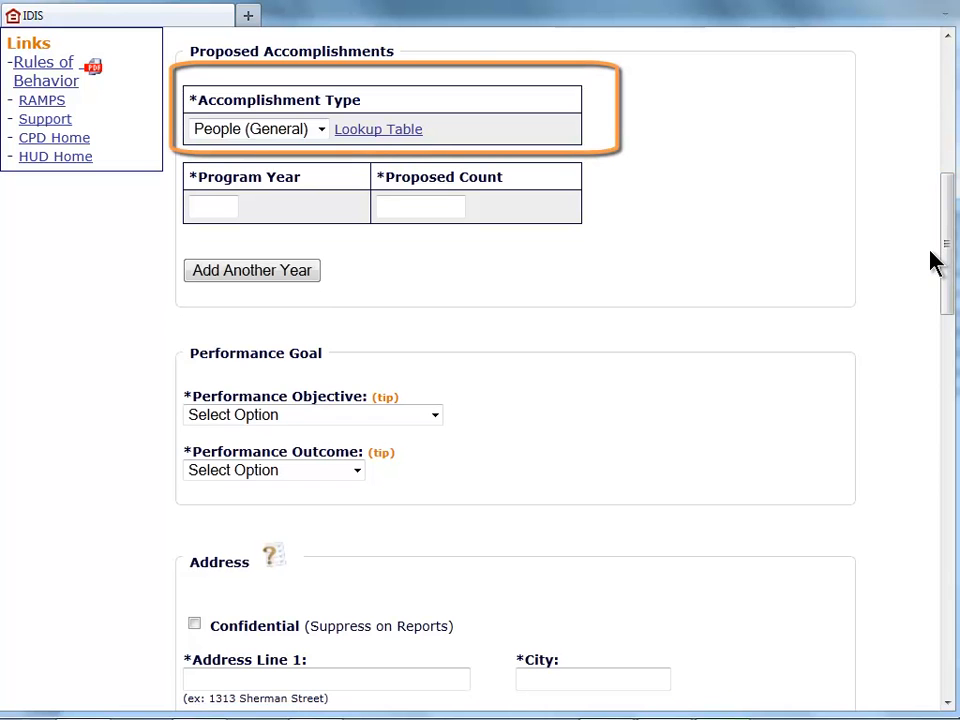
{"action": "left_click", "coordinate": [322, 131]}
{"action": "left_click", "coordinate": [306, 167]}
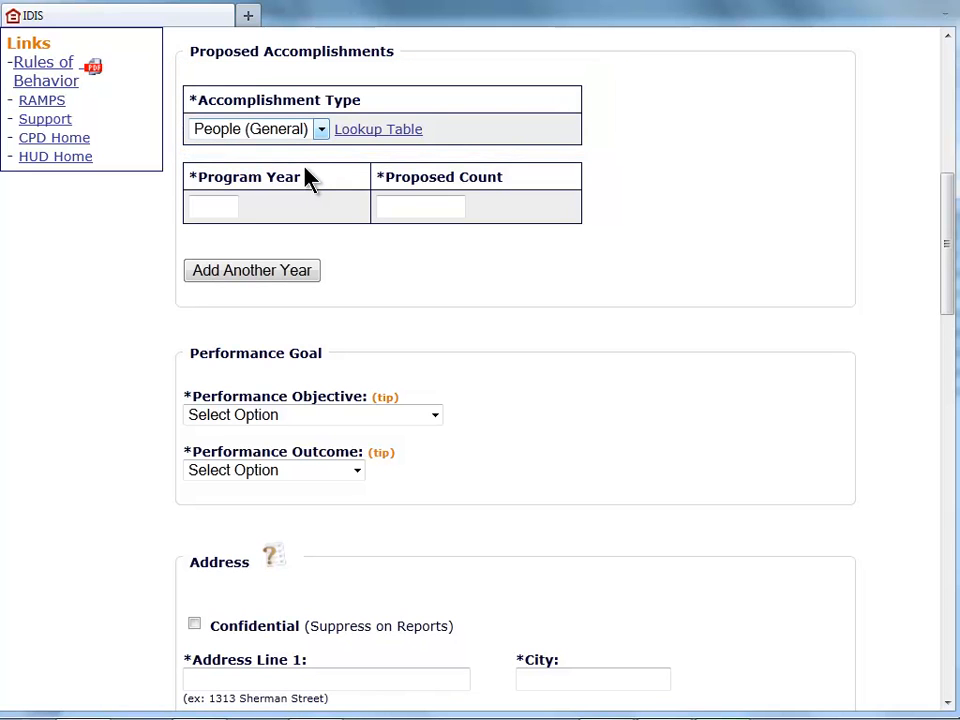
{"action": "left_click", "coordinate": [212, 206]}
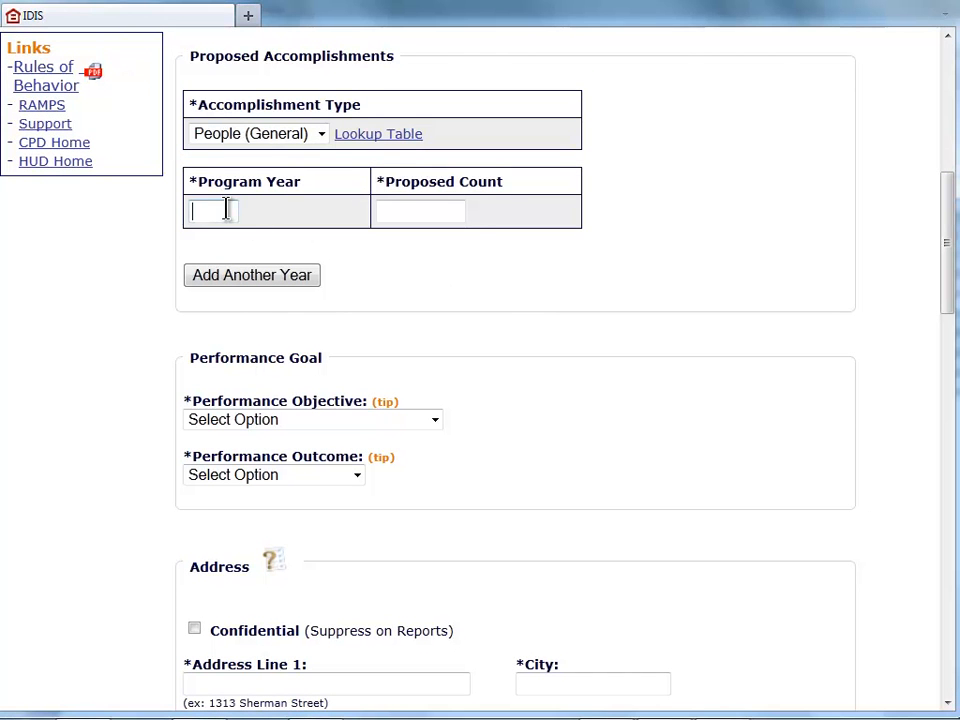
{"action": "type", "text": "2011"}
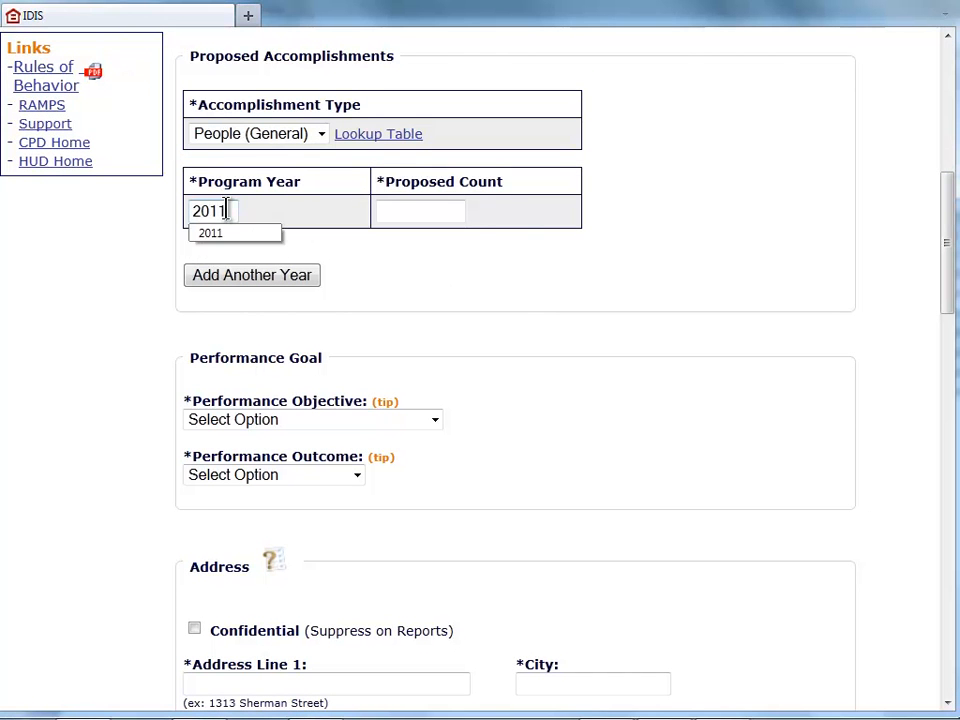
{"action": "key", "text": "Tab"}
{"action": "type", "text": "3905"}
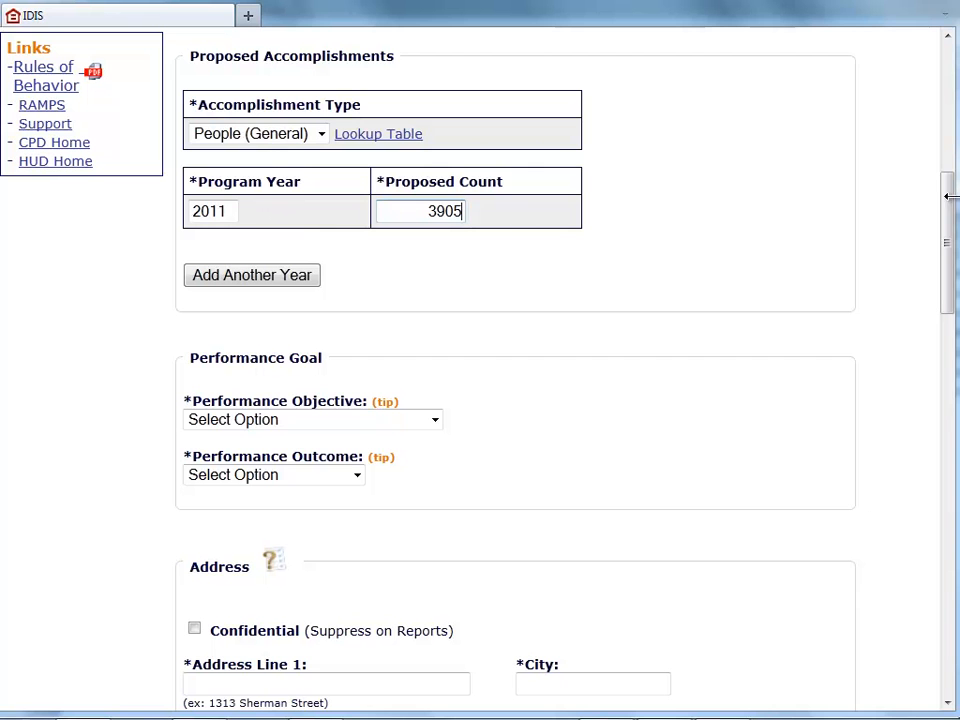
- Set the performance objective to Create suitable living environments and the performance outcome to Sustainability
{"action": "left_click_drag", "start_coordinate": [951, 210], "coordinate": [955, 272]}
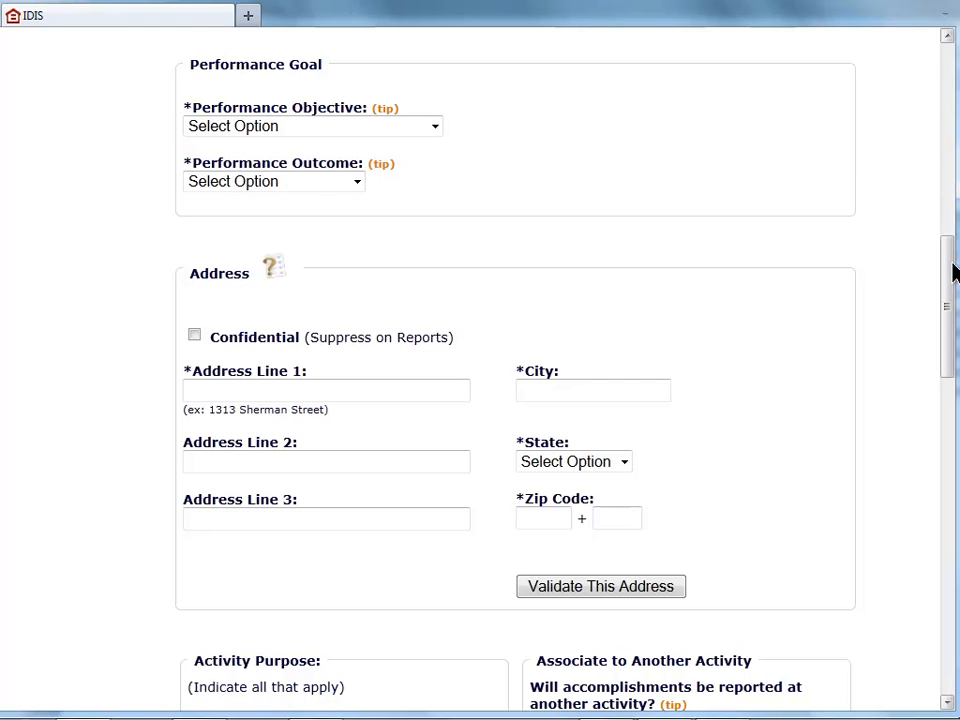
{"action": "left_click", "coordinate": [436, 127]}
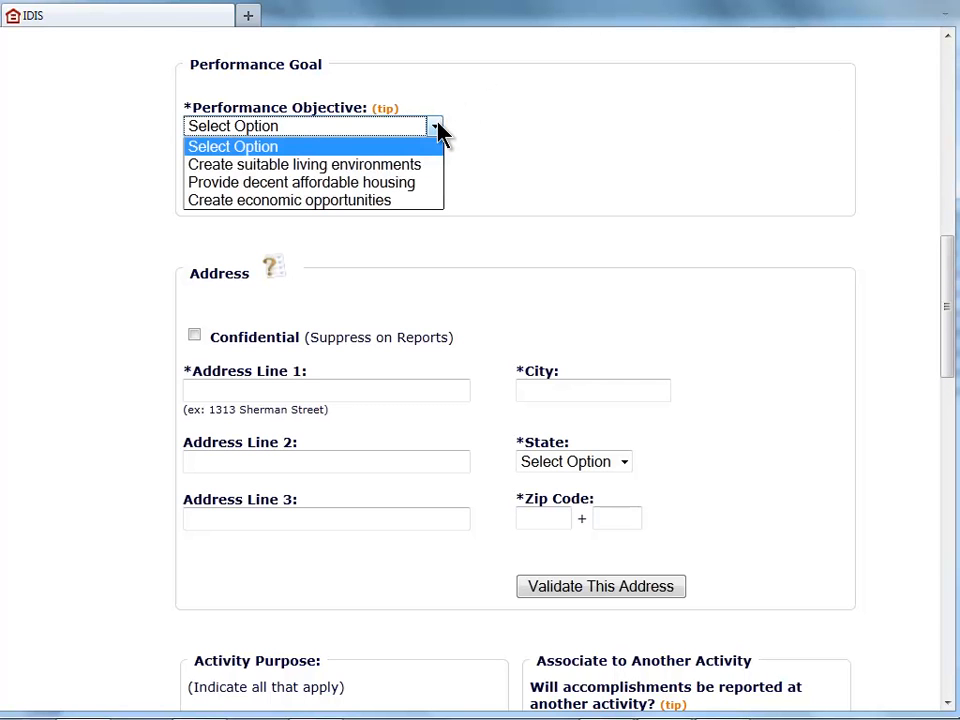
{"action": "left_click", "coordinate": [420, 165]}
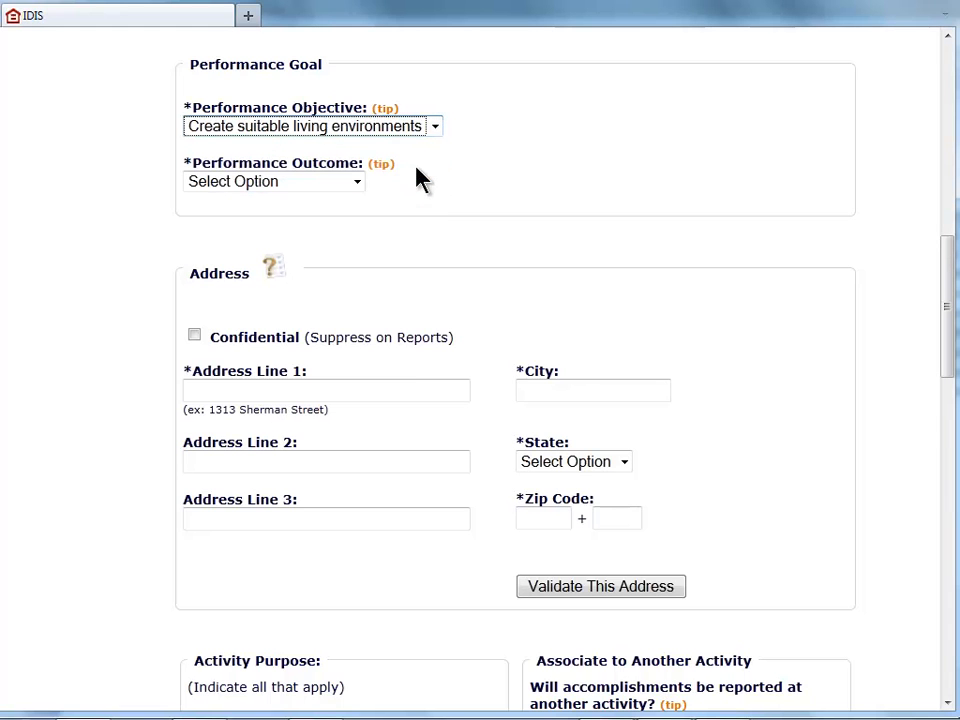
{"action": "left_click", "coordinate": [357, 184]}
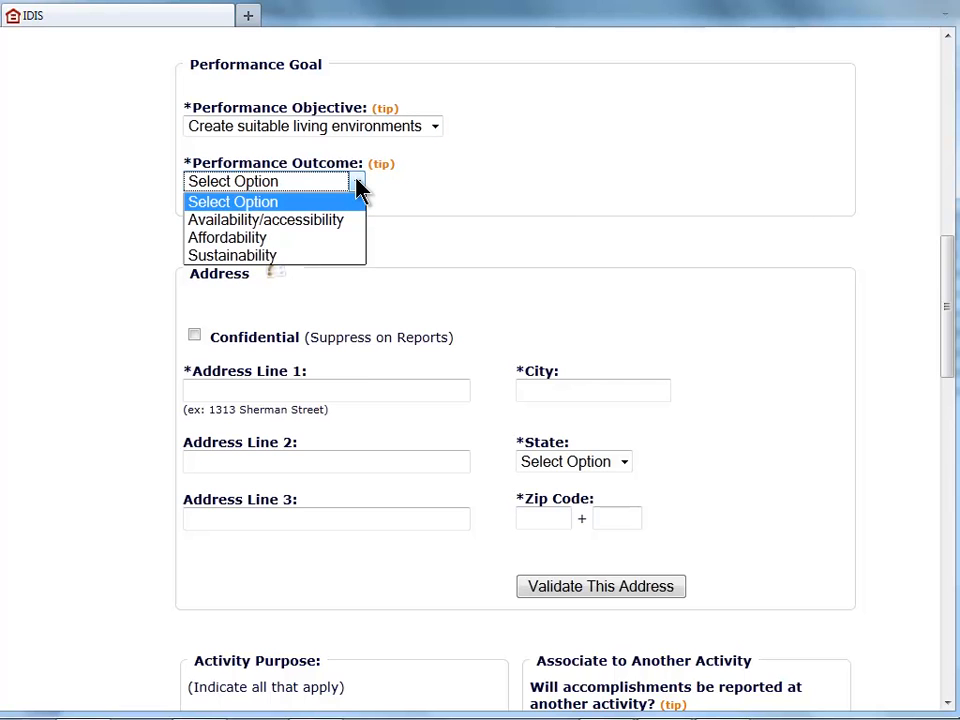
{"action": "left_click", "coordinate": [336, 255]}
{"action": "scroll", "coordinate": [336, 262], "scroll_direction": "down", "scroll_amount": 2}
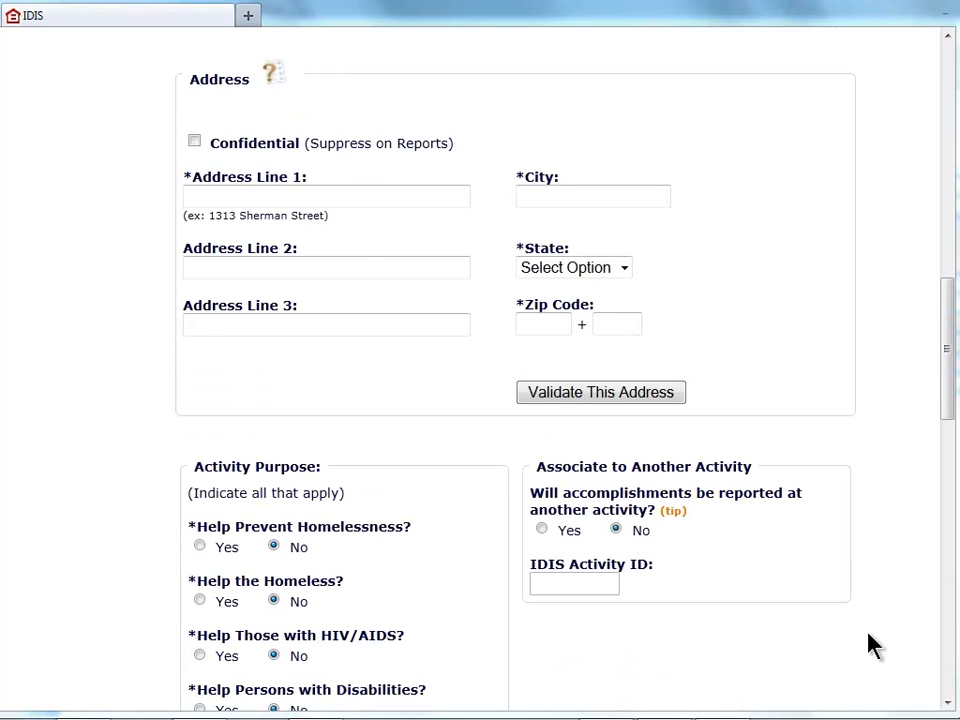
- Fill in the first address line with the activity's street location
{"action": "left_click", "coordinate": [299, 198]}
{"action": "type", "text": "300 bo"}
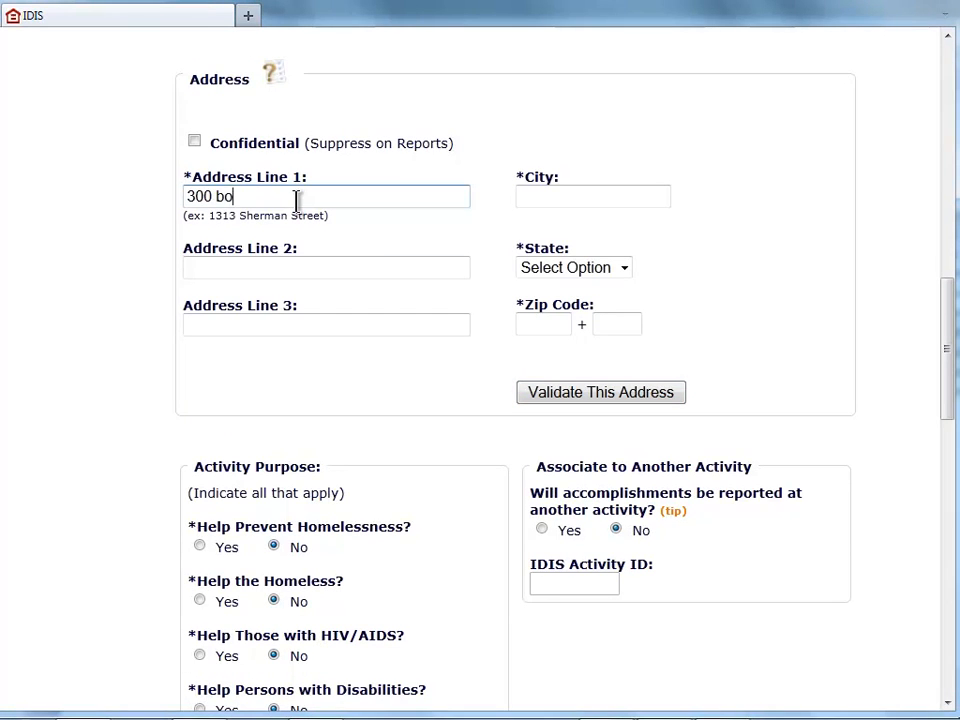
{"action": "key", "text": "BackSpace"}
{"action": "type", "text": "lock of Brightwood Avenue"}
{"action": "key", "text": "Tab"}
{"action": "key", "text": "Tab"}
{"action": "key", "text": "Tab"}
- Complete the activity address with its city, state and zip code
{"action": "type", "text": "H"}
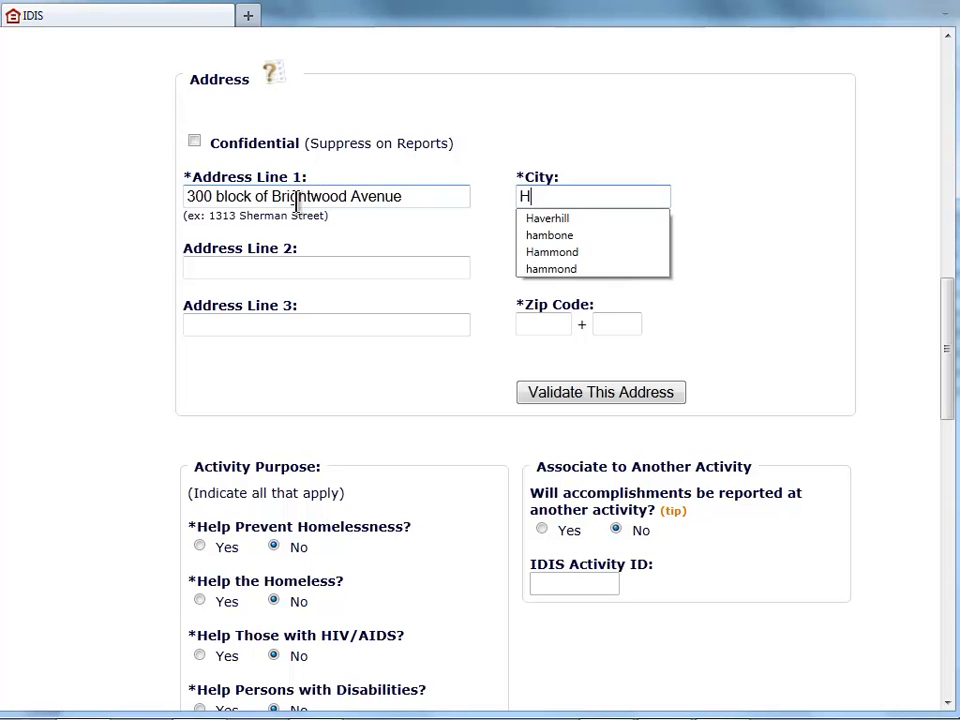
{"action": "type", "text": "averhill"}
{"action": "key", "text": "Tab"}
{"action": "key", "text": "m"}
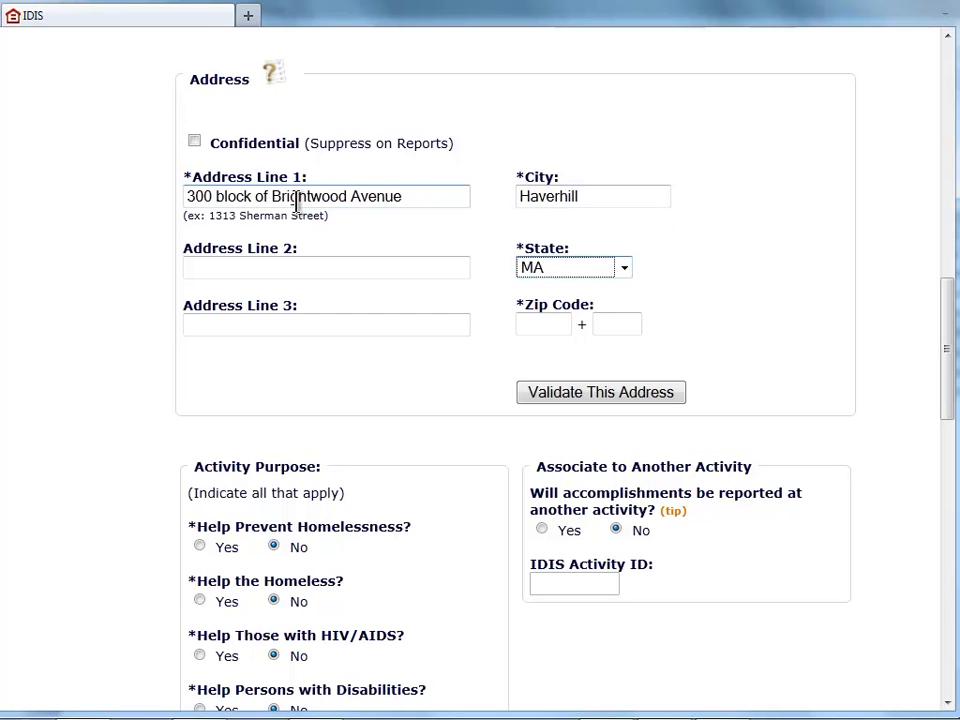
{"action": "key", "text": "Tab"}
{"action": "type", "text": "12"}
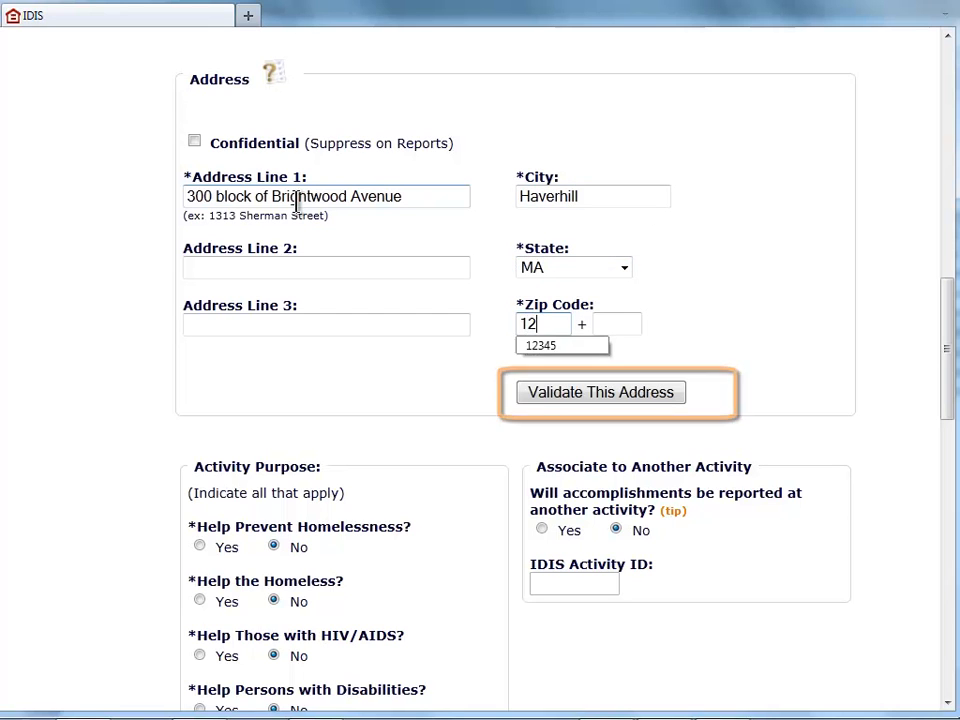
{"action": "type", "text": "345"}
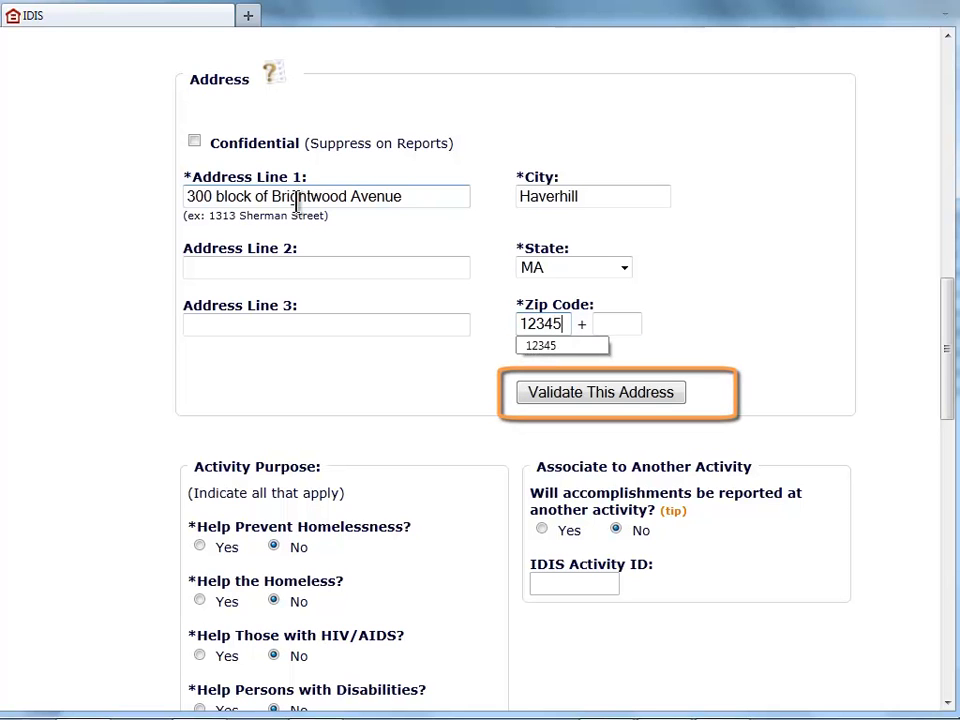
{"action": "key", "text": "Tab"}
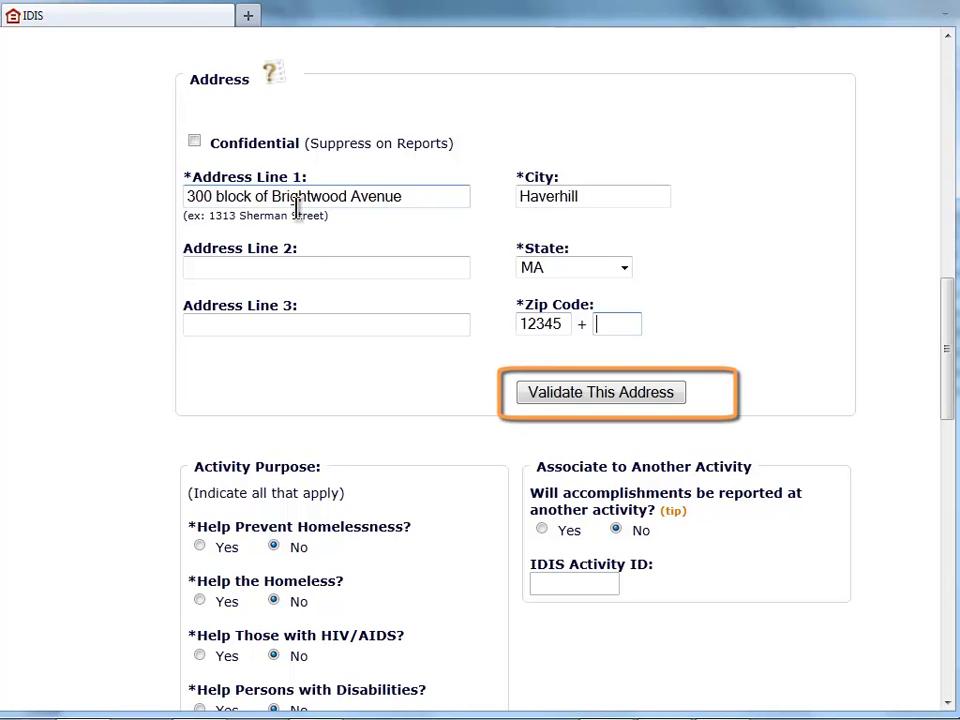
- Try to validate the activity address, and choose to skip validation for now
{"action": "left_click", "coordinate": [560, 394]}
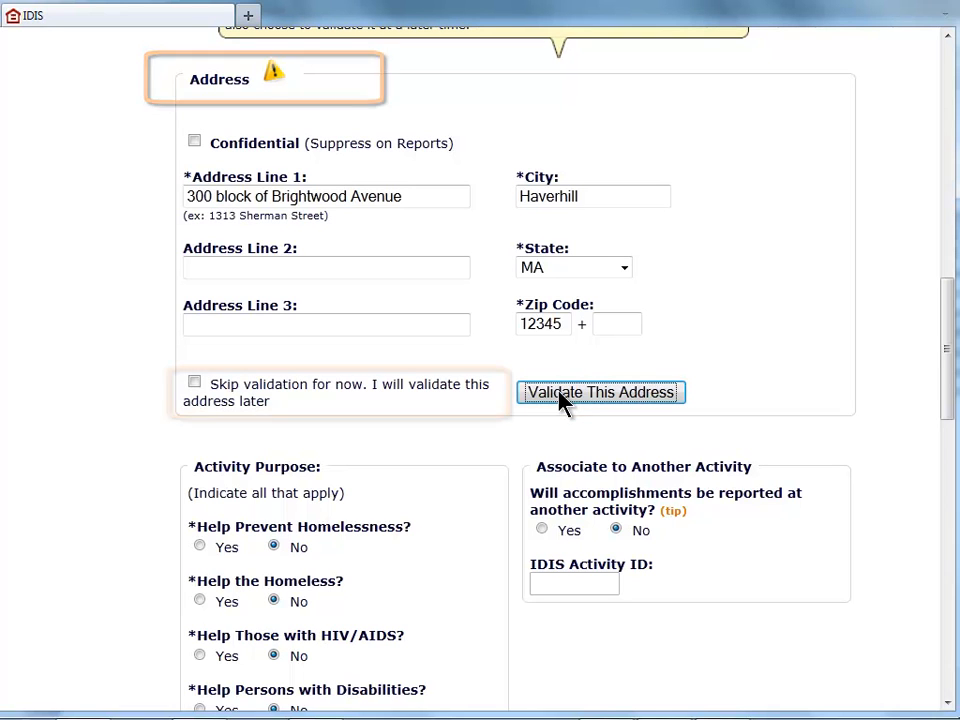
{"action": "left_click", "coordinate": [194, 384]}
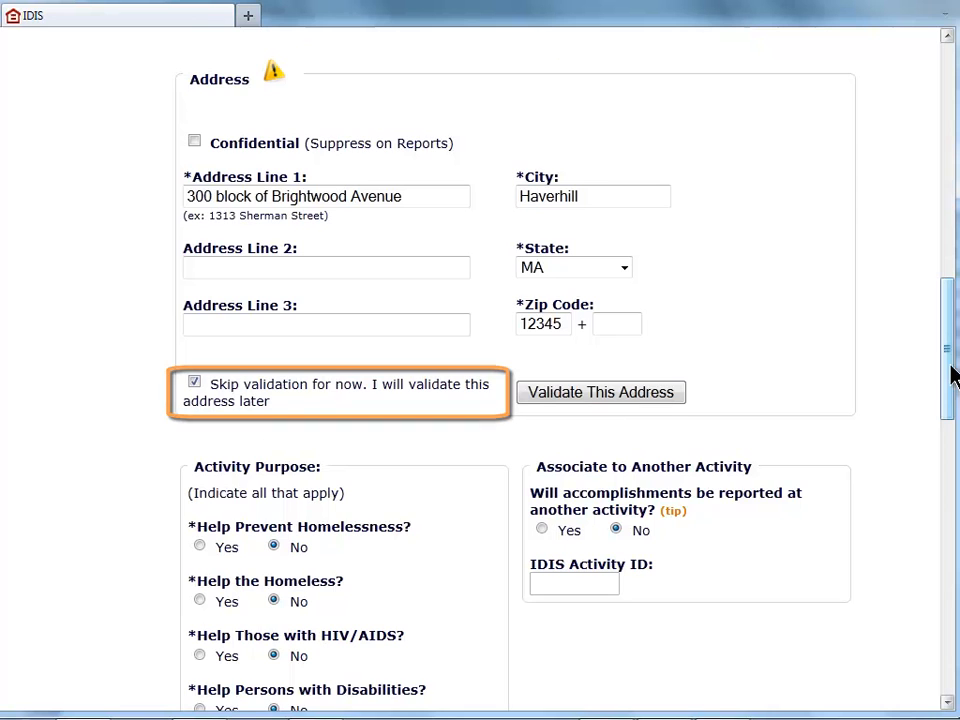
{"action": "left_click_drag", "start_coordinate": [951, 375], "coordinate": [951, 448]}
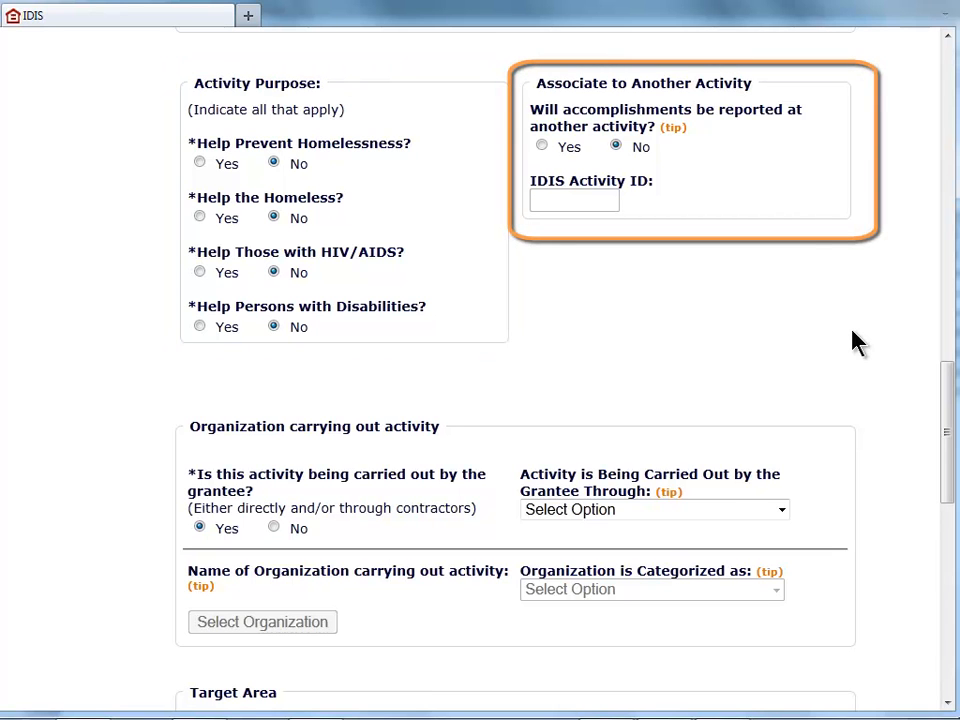
{"action": "left_click", "coordinate": [542, 146]}
{"action": "left_click", "coordinate": [580, 196]}
{"action": "type", "text": "9999"}
{"action": "key", "text": "BackSpace"}
{"action": "key", "text": "BackSpace"}
{"action": "key", "text": "BackSpace"}
{"action": "key", "text": "BackSpace"}
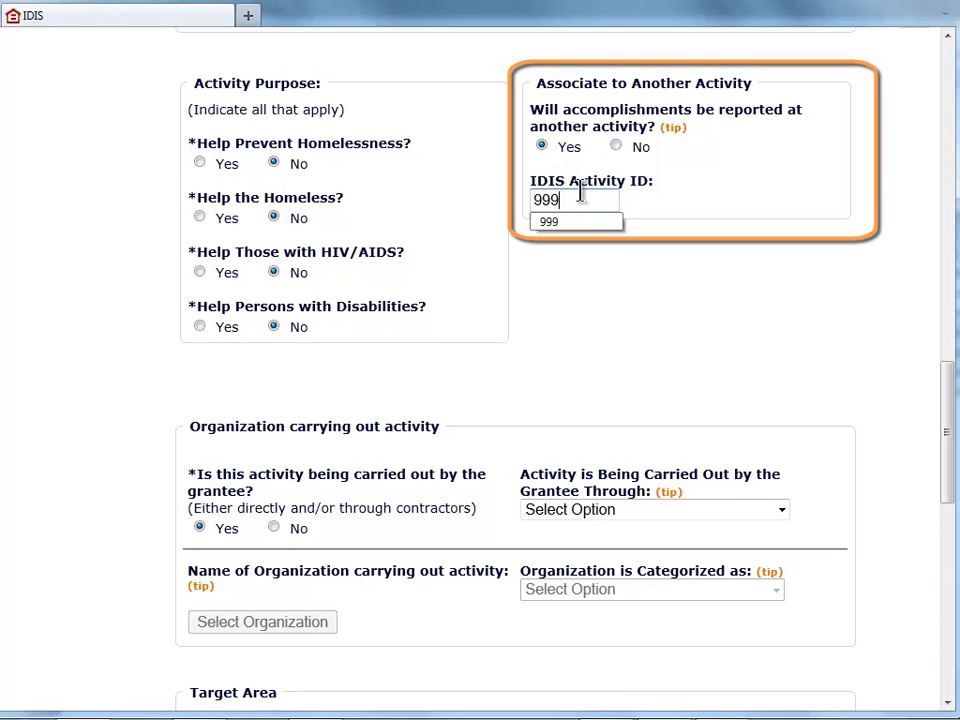
{"action": "left_click", "coordinate": [617, 148]}
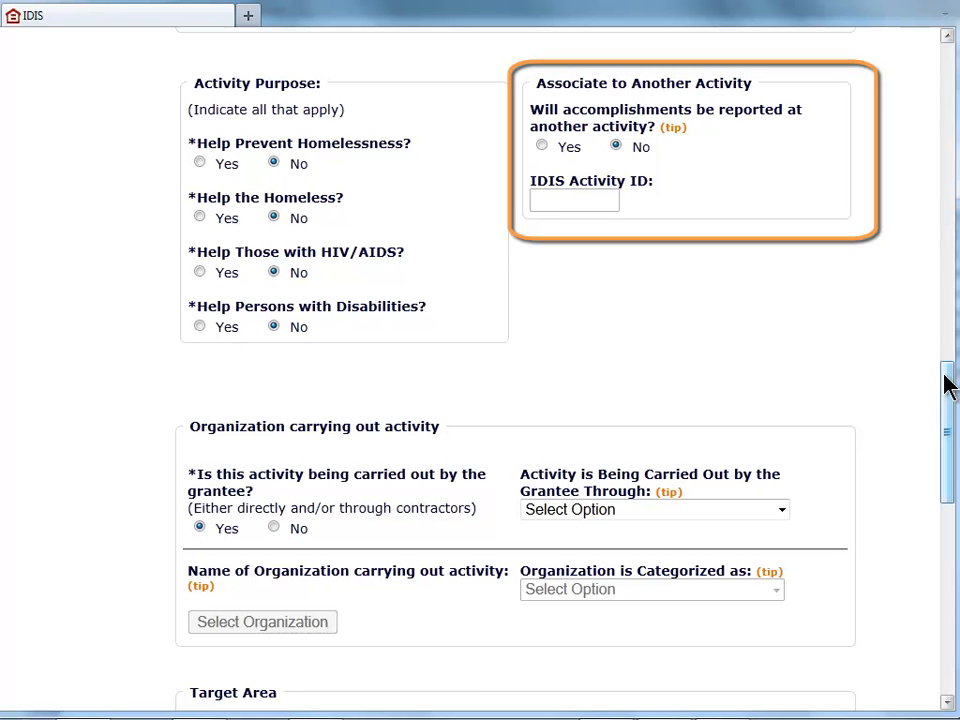
- Specify that the activity is being carried out by the grantee through Grantee Employees and Contractors
{"action": "left_click_drag", "start_coordinate": [948, 386], "coordinate": [955, 463]}
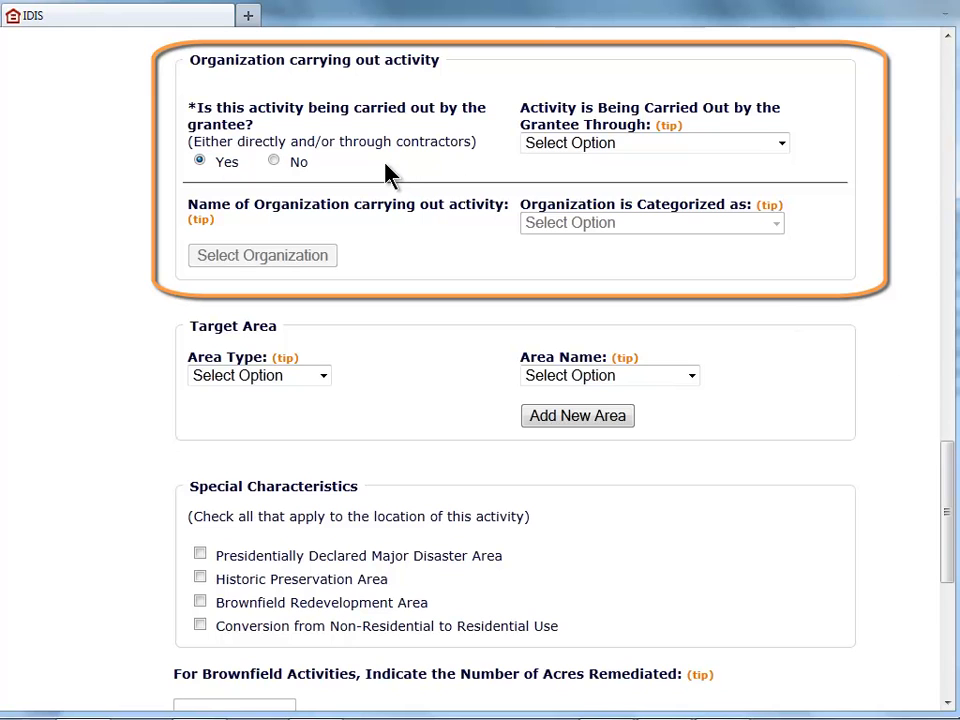
{"action": "left_click", "coordinate": [616, 148]}
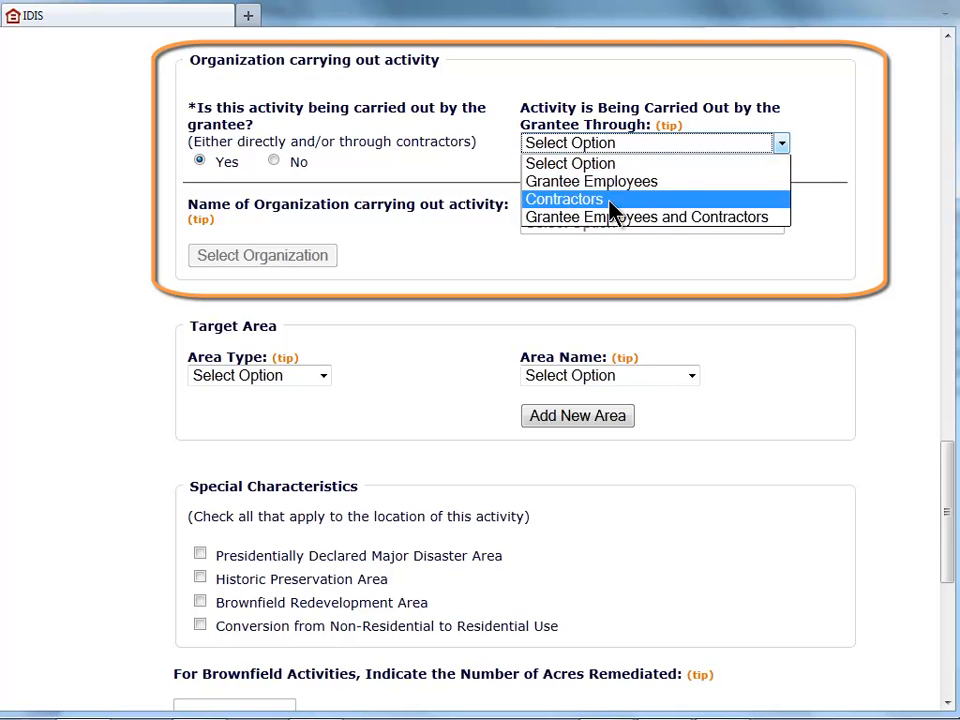
{"action": "left_click", "coordinate": [613, 228]}
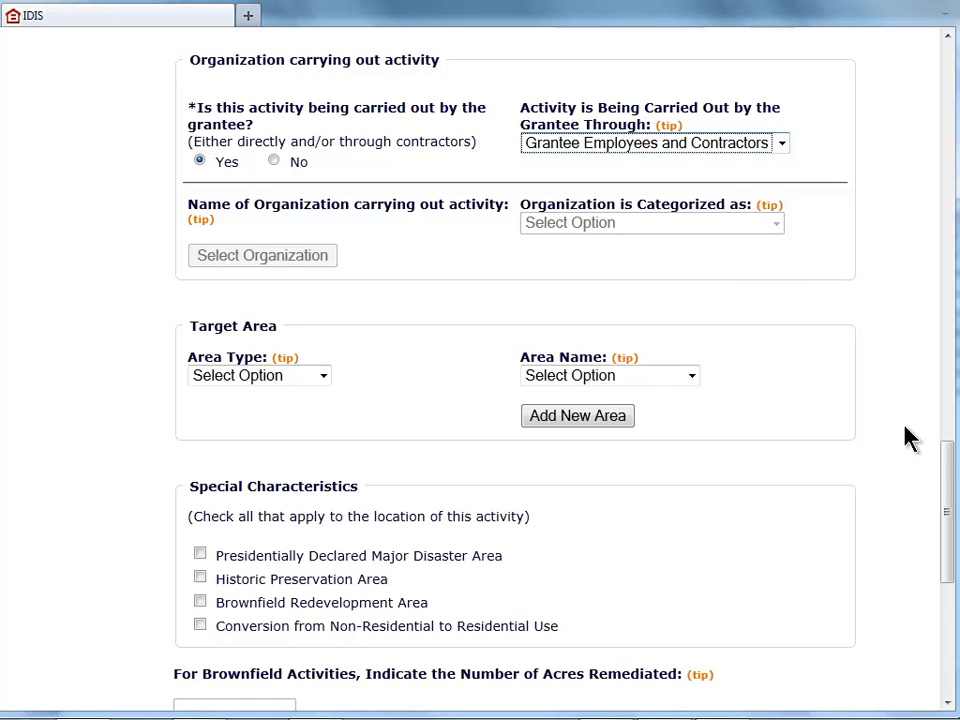
- Set the target area type to Local Target area and check which area names are available
{"action": "left_click_drag", "start_coordinate": [951, 461], "coordinate": [953, 514]}
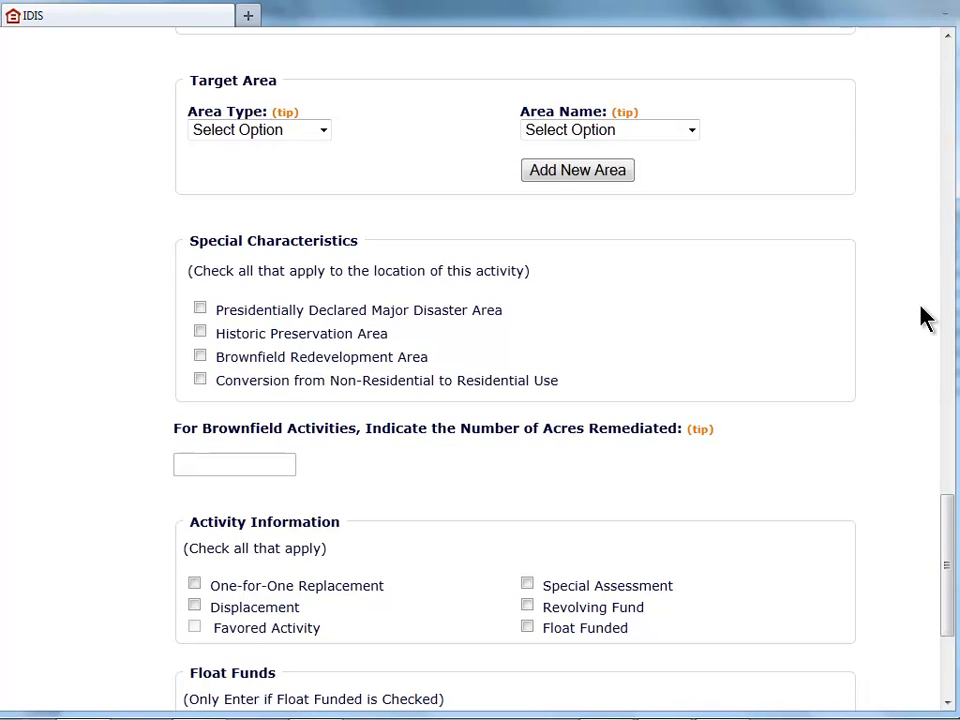
{"action": "left_click", "coordinate": [325, 131]}
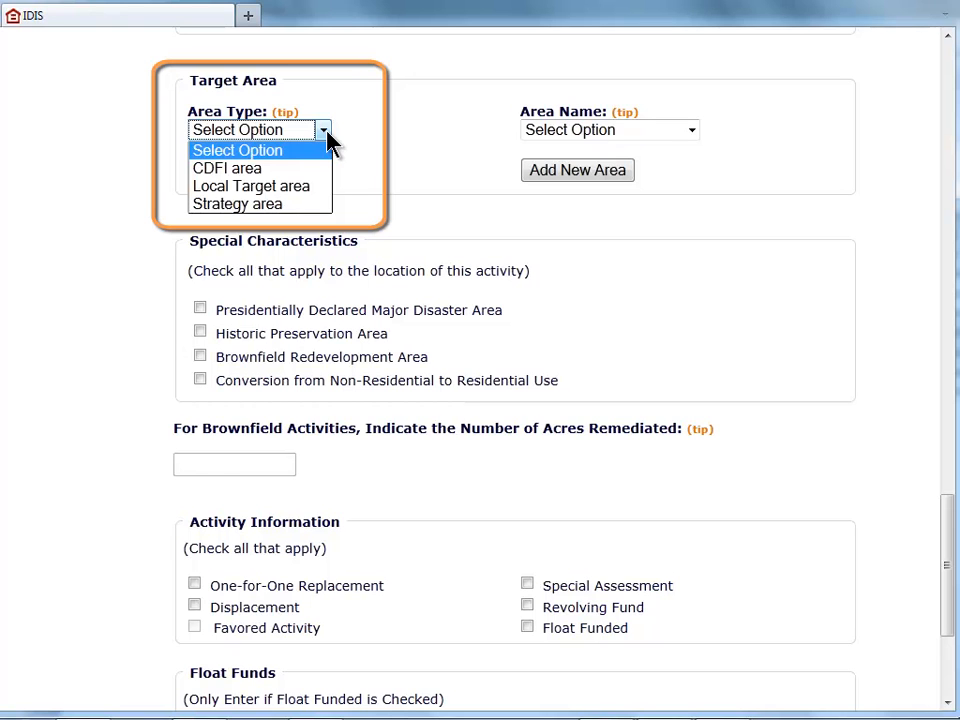
{"action": "left_click", "coordinate": [305, 188]}
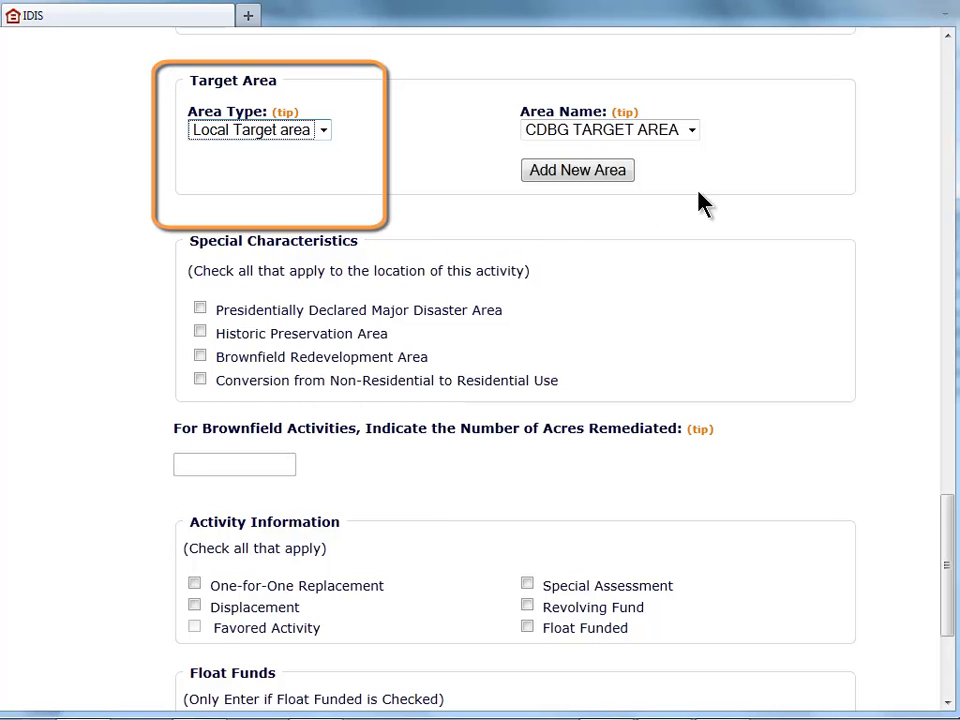
{"action": "left_click", "coordinate": [693, 132]}
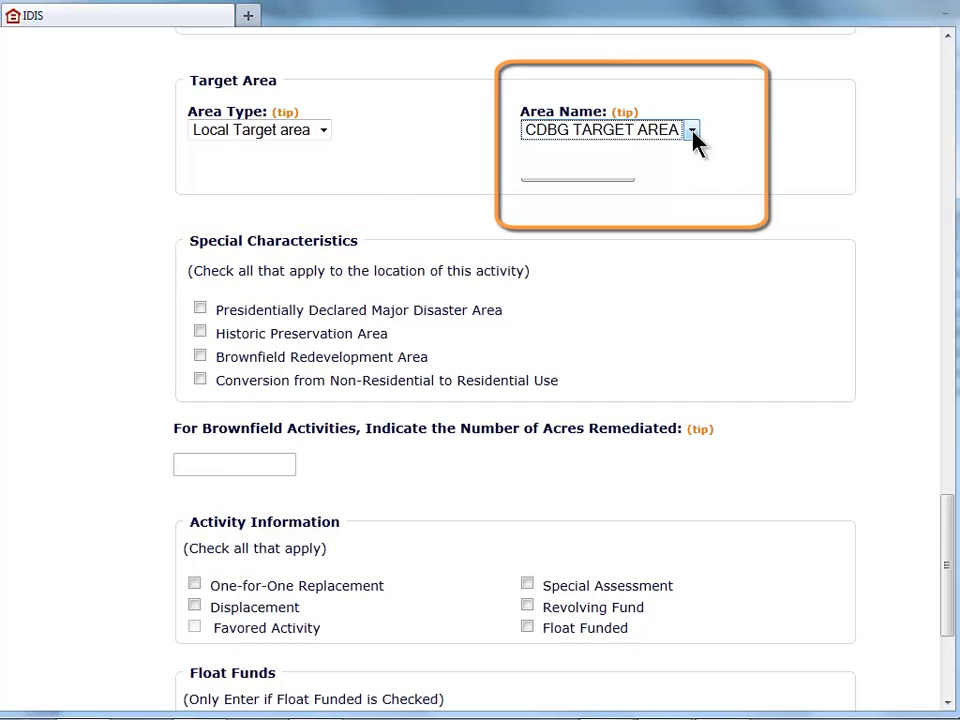
{"action": "left_click", "coordinate": [693, 132]}
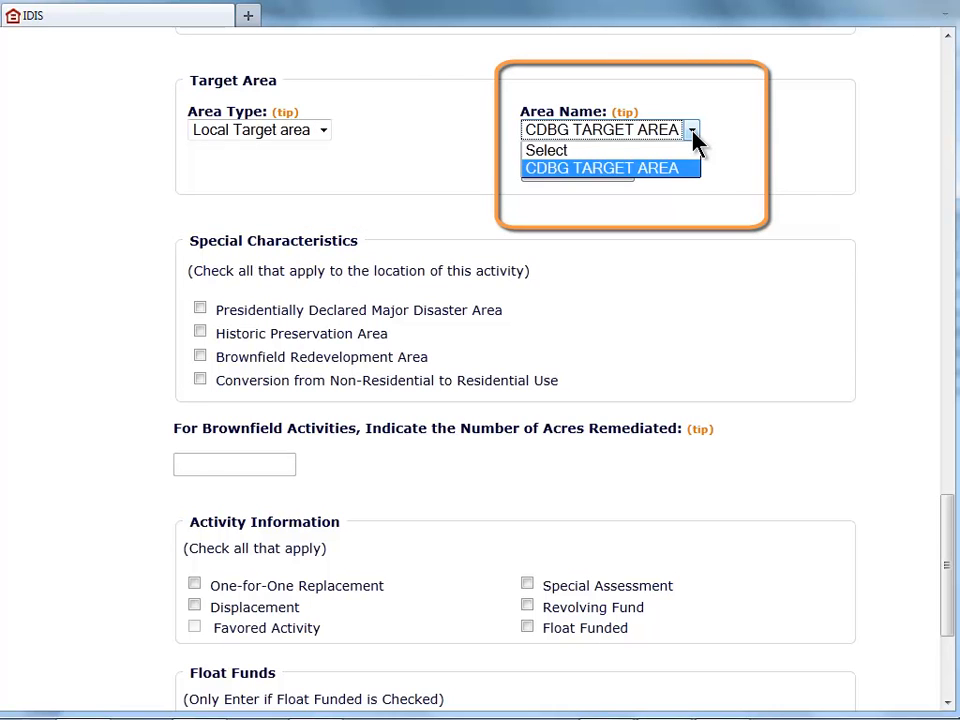
{"action": "left_click", "coordinate": [692, 131]}
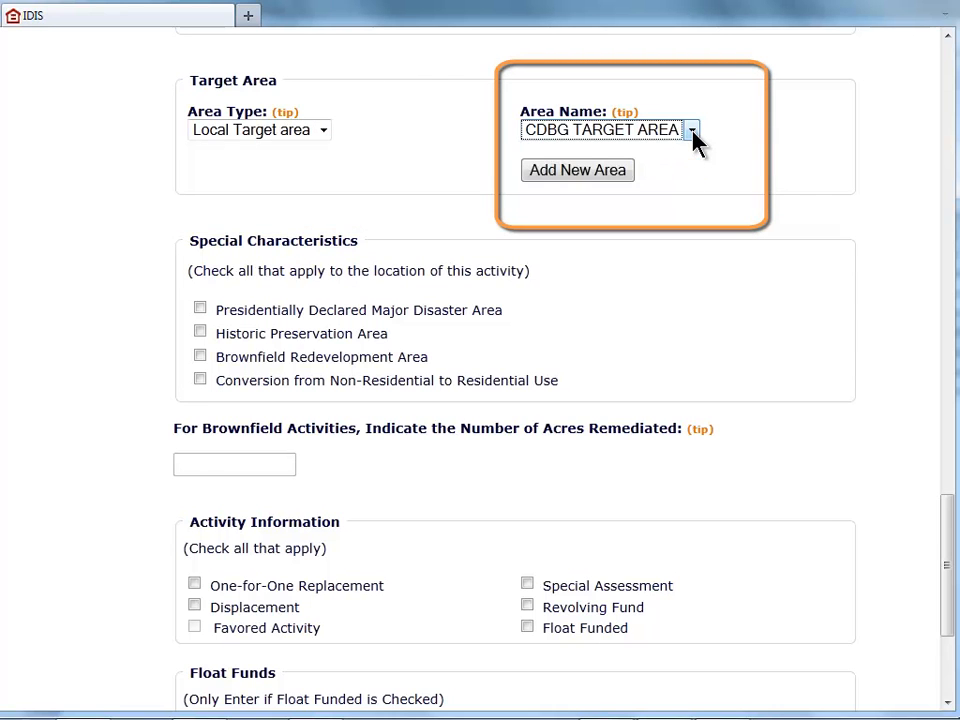
- Add a local target area named Brightwood Neighborhood with a Comprehensive revitalization effort, save it, and return to the CDBG setup detail
{"action": "left_click", "coordinate": [596, 177]}
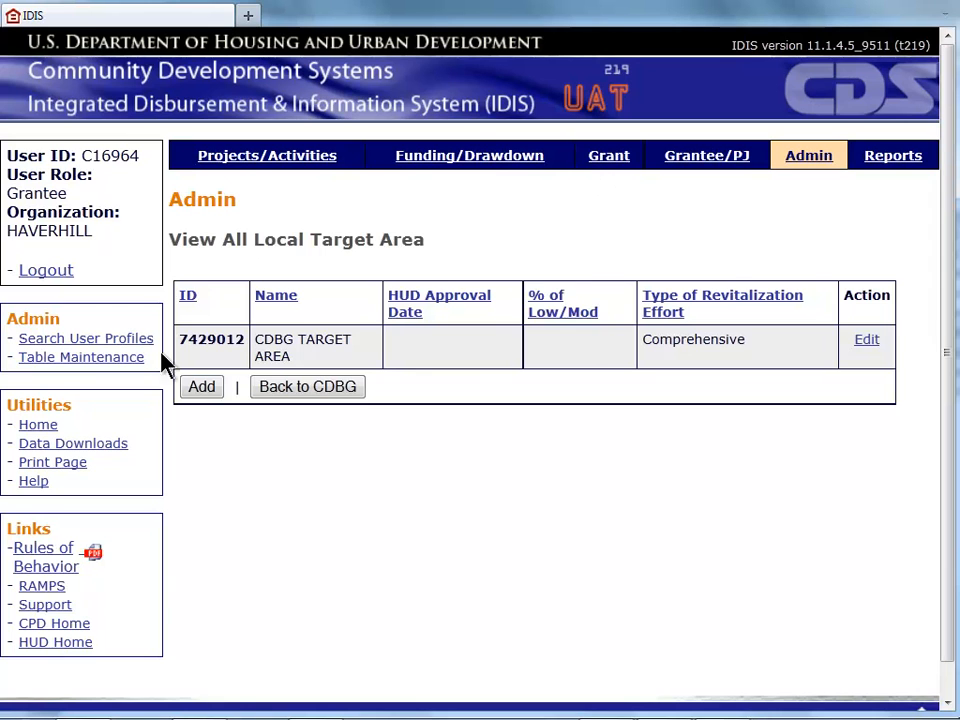
{"action": "left_click", "coordinate": [199, 390]}
{"action": "left_click", "coordinate": [232, 418]}
{"action": "type", "text": "Bri"}
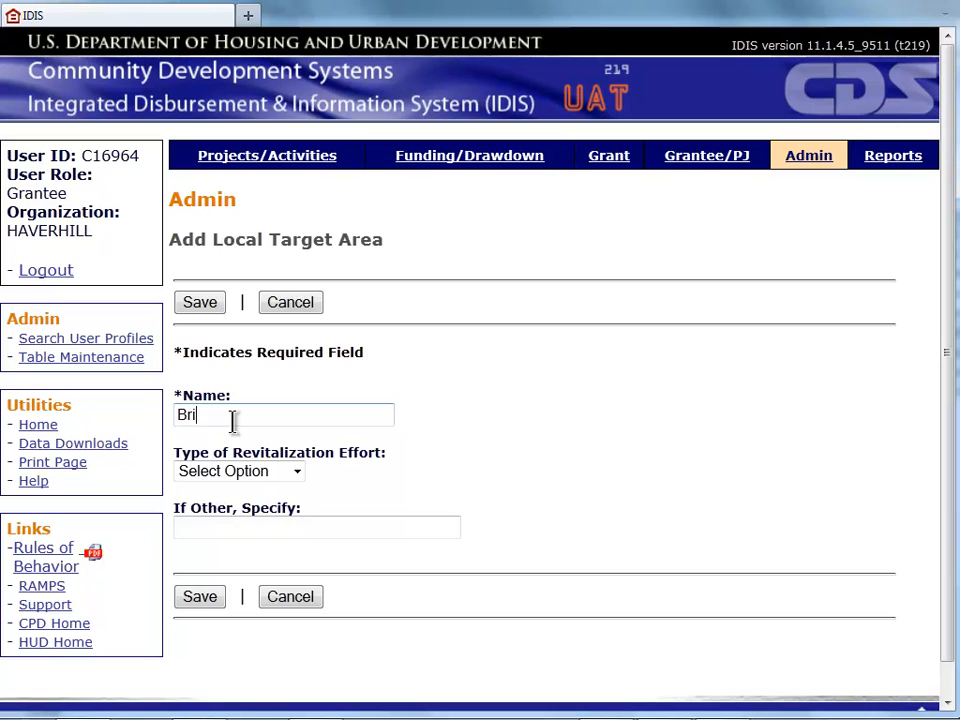
{"action": "type", "text": "ghtwood Ne"}
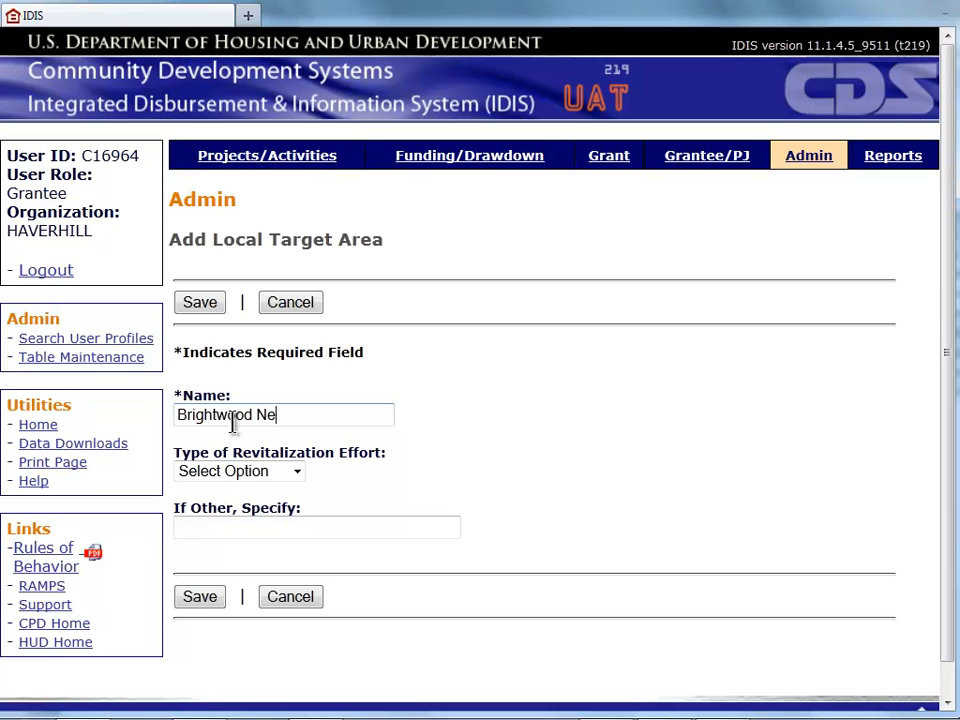
{"action": "type", "text": "ighborhood"}
{"action": "left_click", "coordinate": [300, 476]}
{"action": "left_click", "coordinate": [270, 528]}
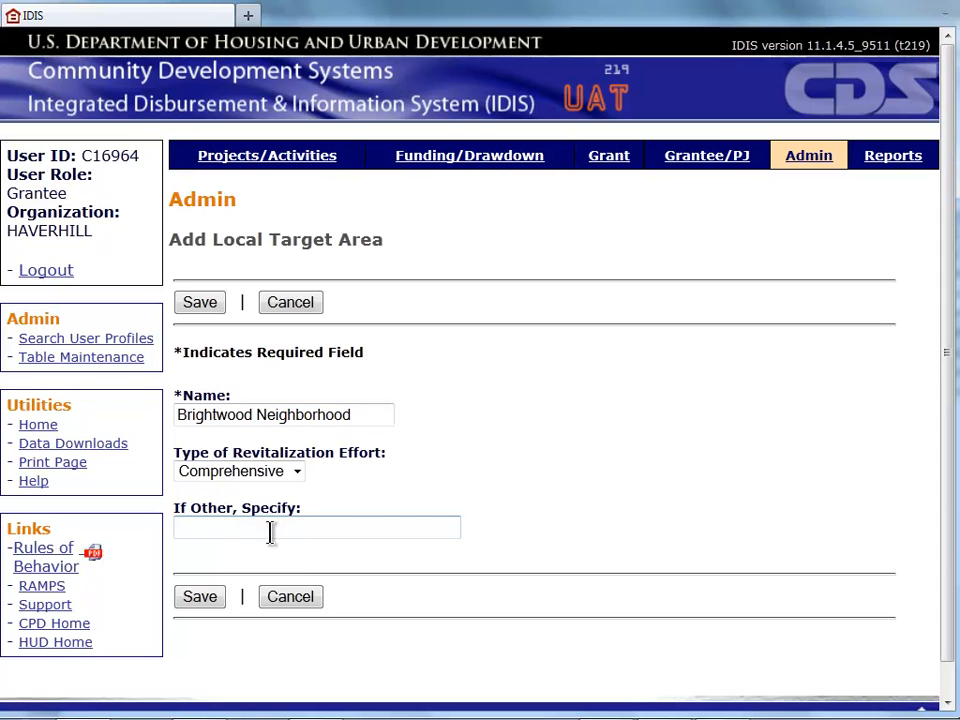
{"action": "left_click", "coordinate": [216, 600]}
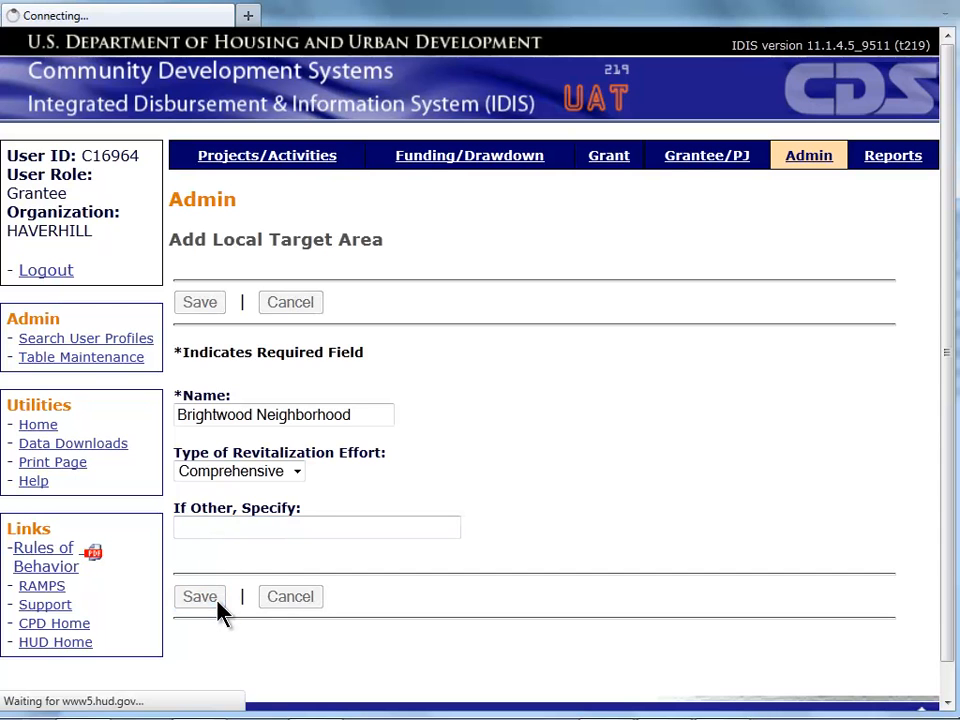
{"action": "left_click", "coordinate": [280, 483]}
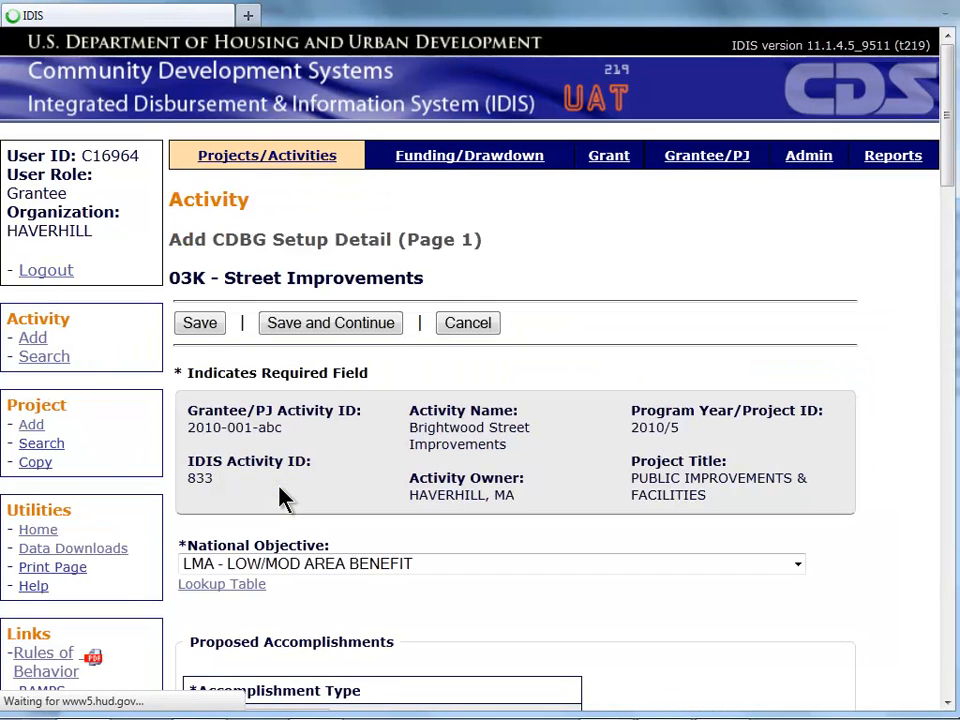
- Choose Brightwood Neighborhood as the target area name, and save the first setup page to continue to the second
{"action": "left_click_drag", "start_coordinate": [943, 154], "coordinate": [954, 590]}
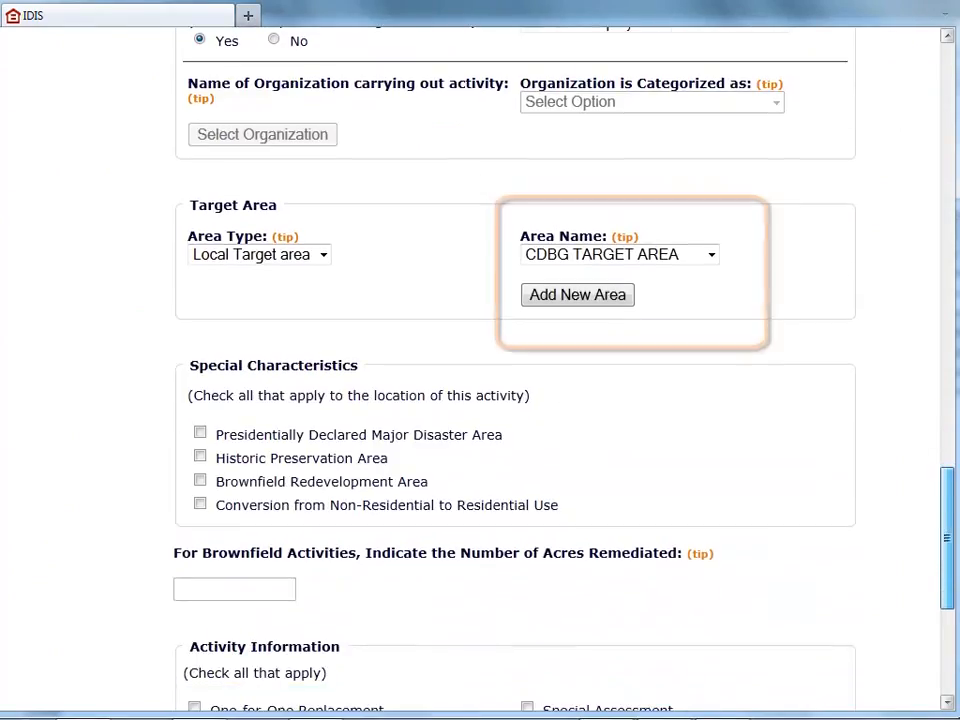
{"action": "left_click", "coordinate": [711, 256]}
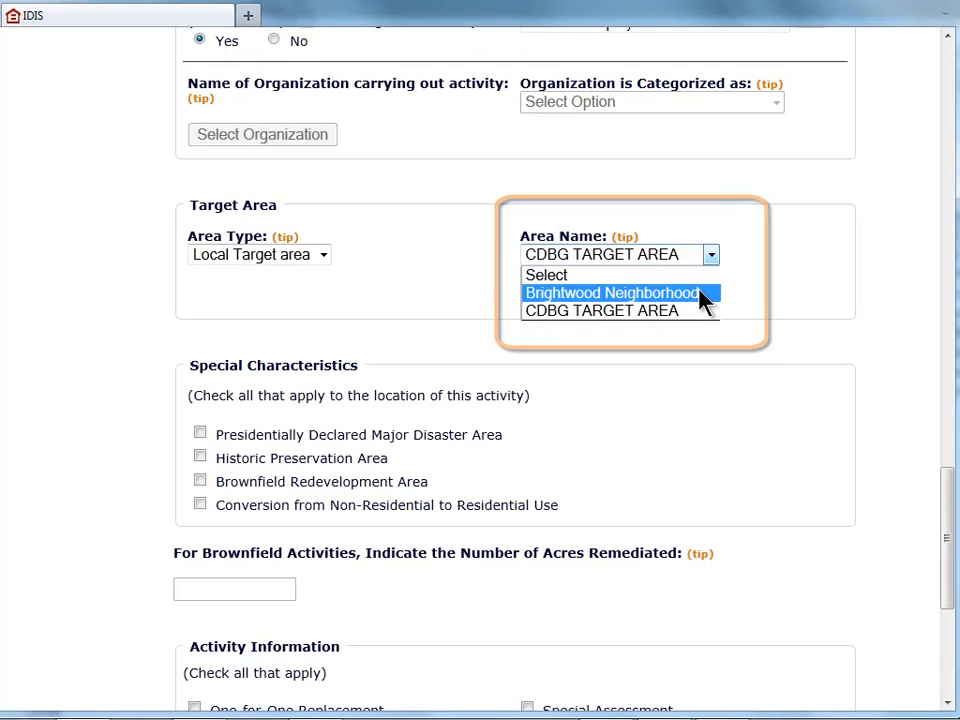
{"action": "left_click", "coordinate": [703, 293]}
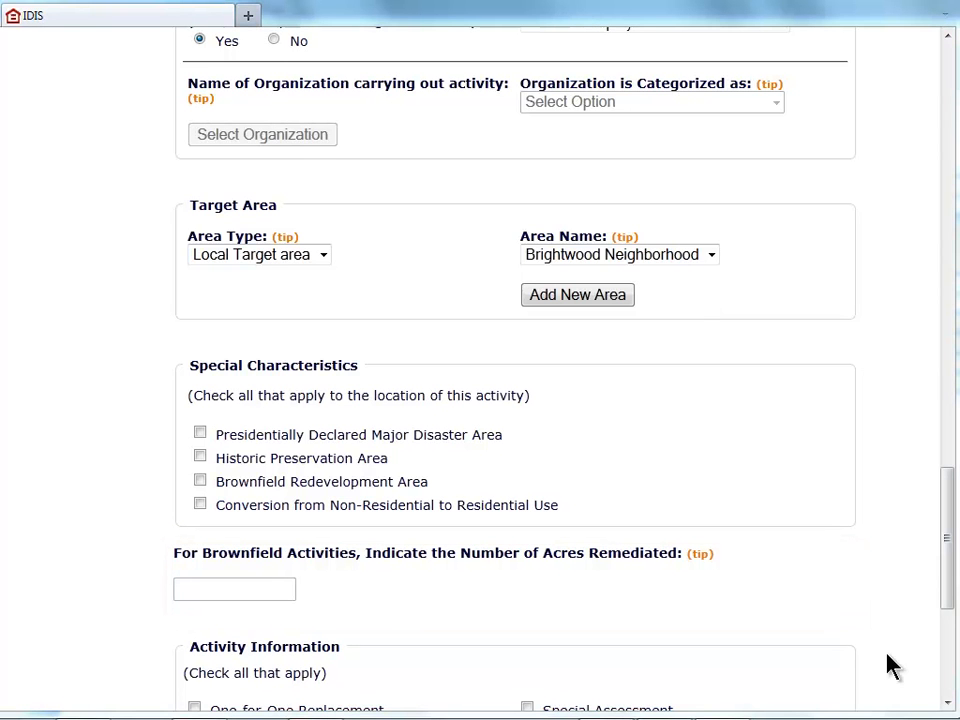
{"action": "left_click_drag", "start_coordinate": [950, 540], "coordinate": [951, 621]}
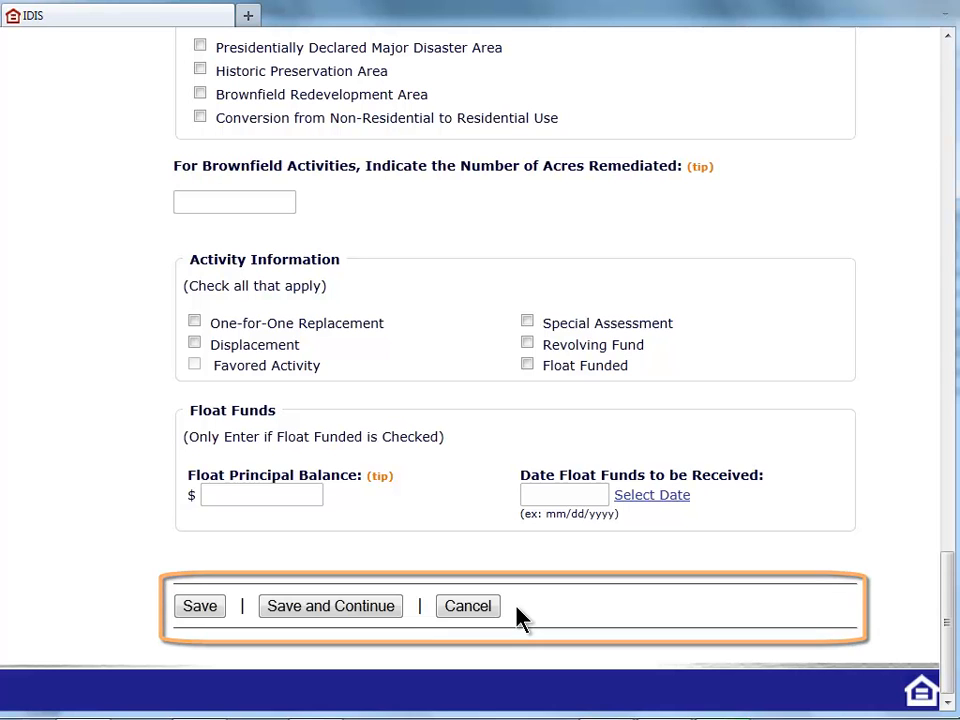
{"action": "left_click", "coordinate": [355, 608]}
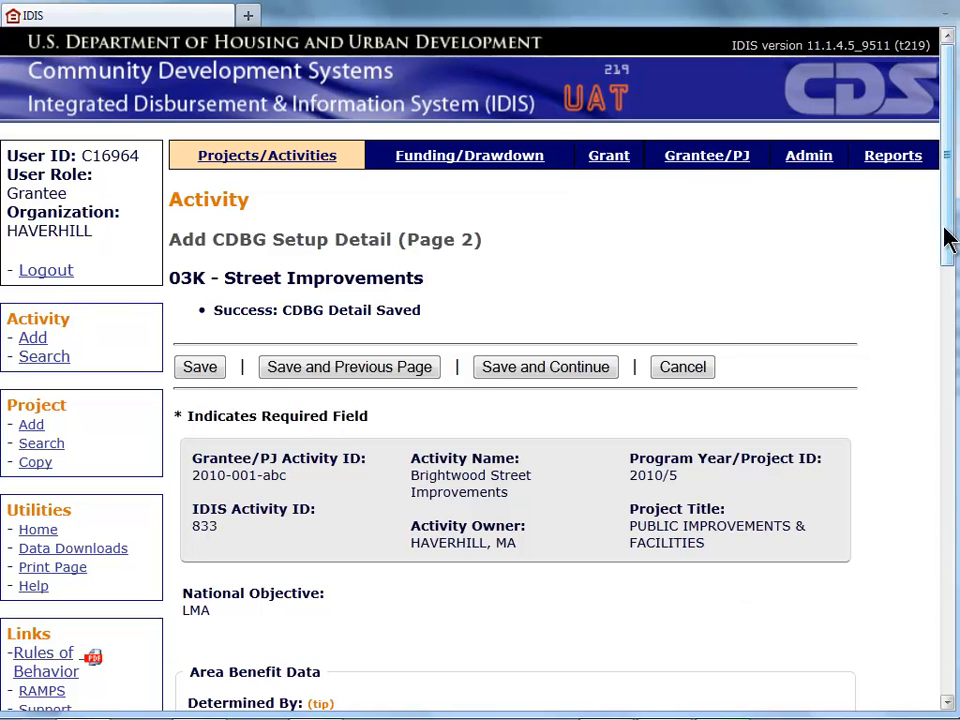
- Enter 750000 as the State/Local Funds amount under the activity's other funding sources
{"action": "scroll", "coordinate": [949, 240], "scroll_direction": "down", "scroll_amount": 3}
{"action": "scroll", "coordinate": [480, 370], "scroll_direction": "down", "scroll_amount": 3}
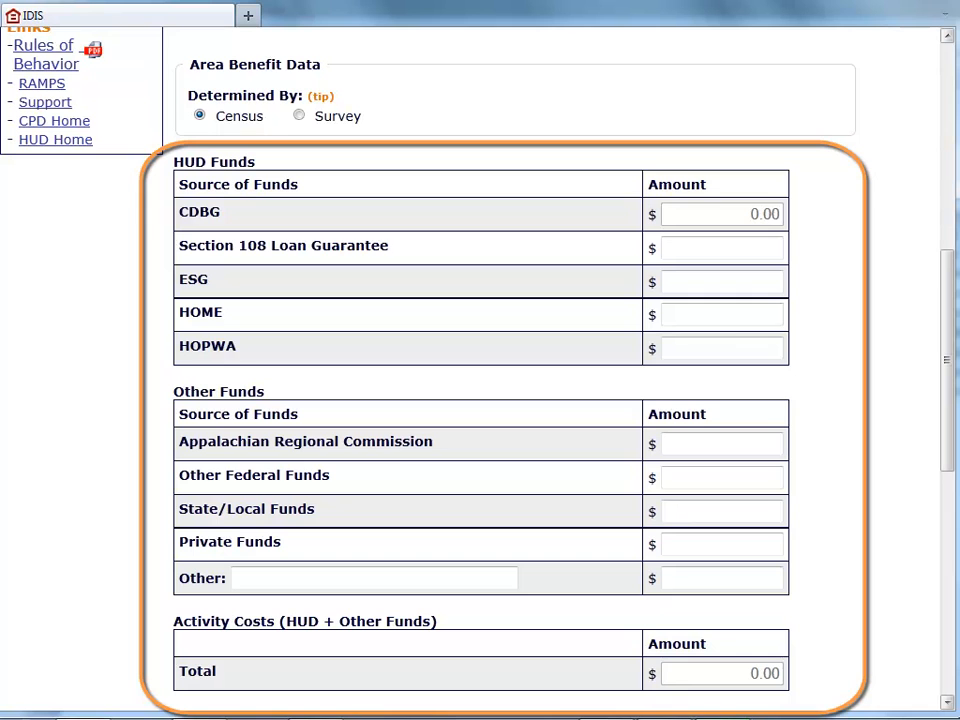
{"action": "left_click", "coordinate": [763, 512]}
{"action": "type", "text": "750000"}
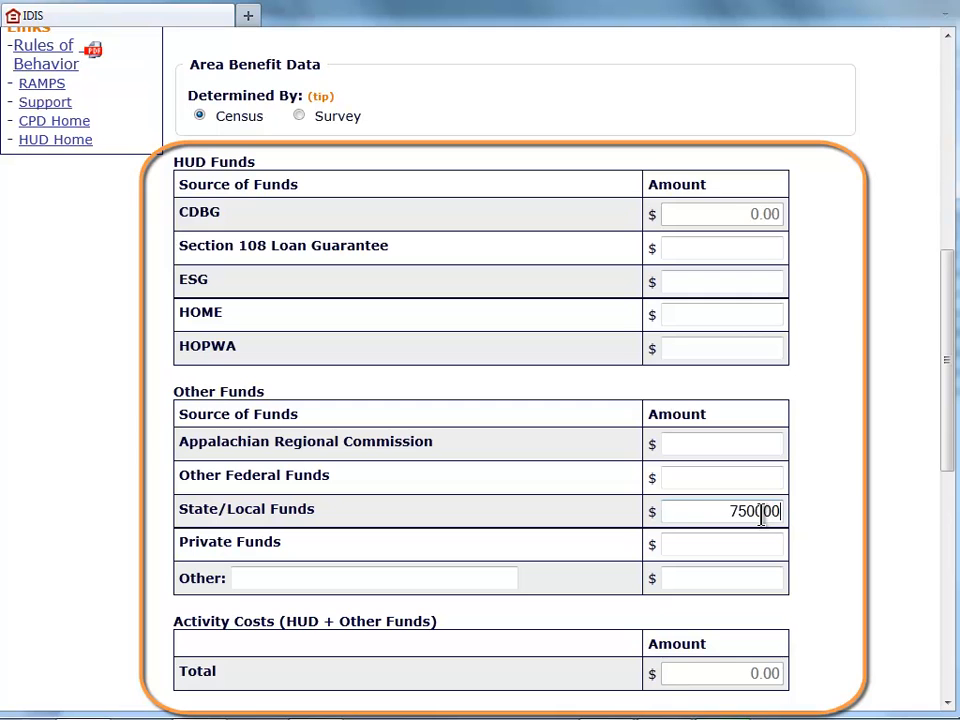
{"action": "key", "text": "Tab"}
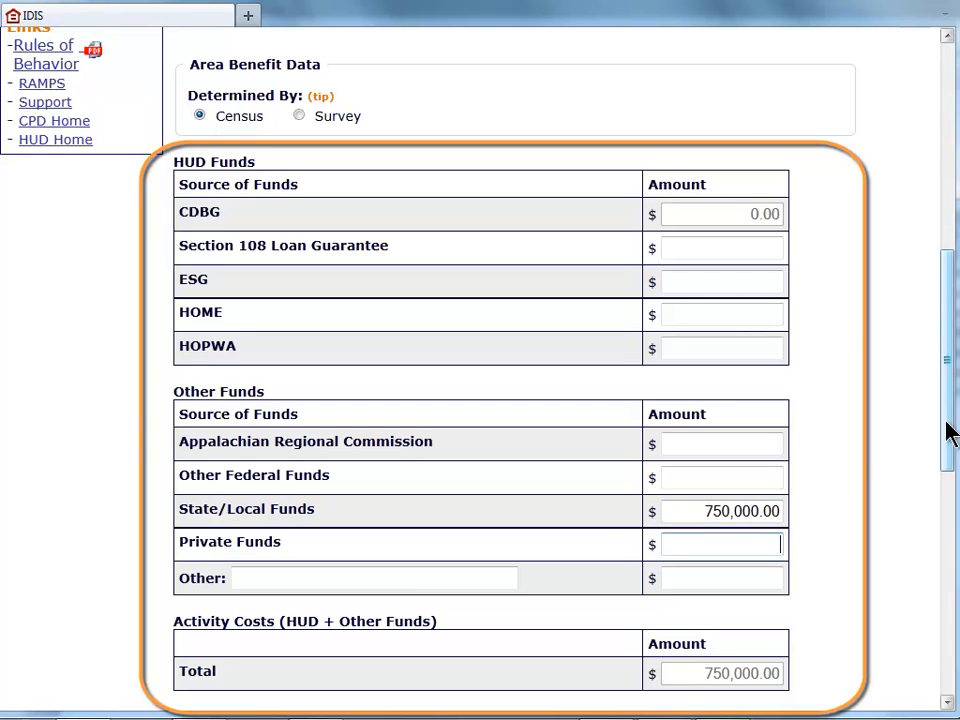
{"action": "left_click_drag", "start_coordinate": [945, 435], "coordinate": [950, 630]}
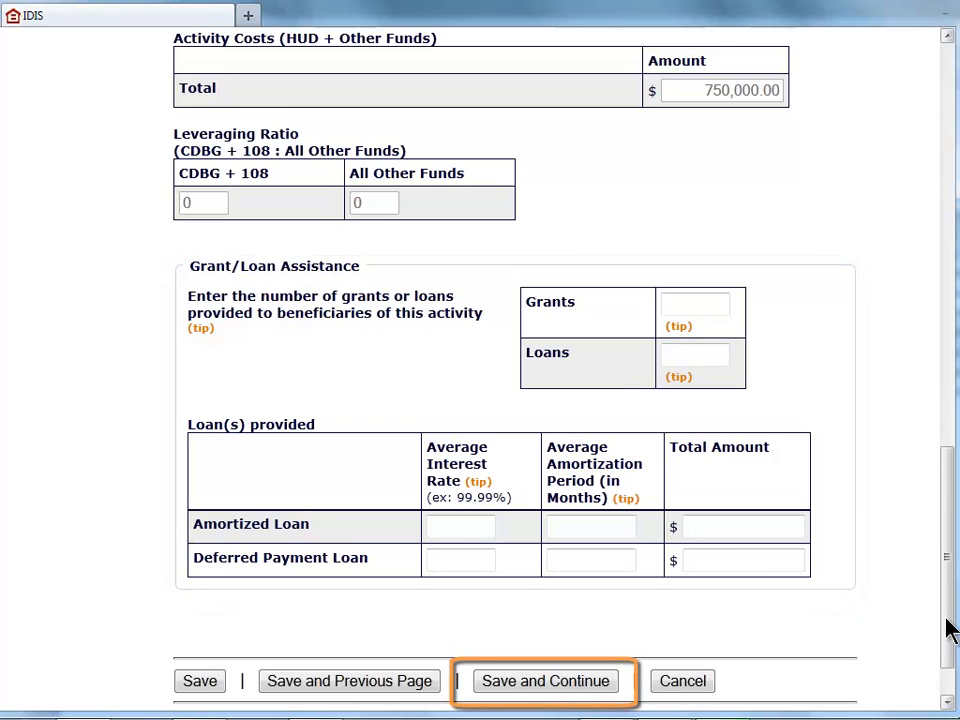
- Save the second setup page, set the Area Benefit Data county code to 009, and save the third page
{"action": "left_click", "coordinate": [586, 688]}
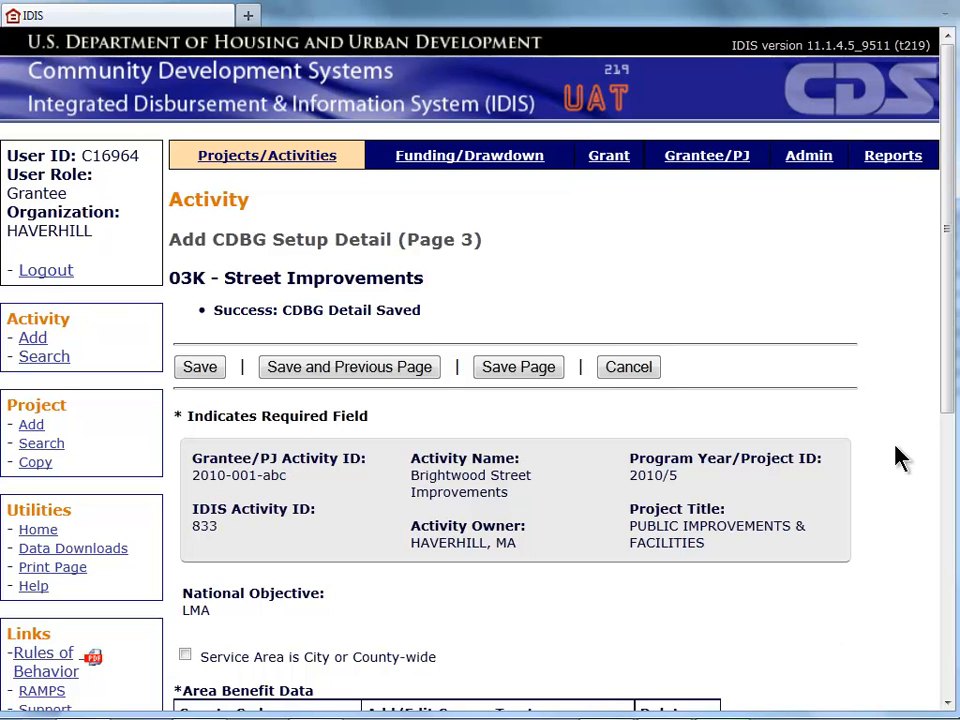
{"action": "left_click_drag", "start_coordinate": [950, 366], "coordinate": [949, 660]}
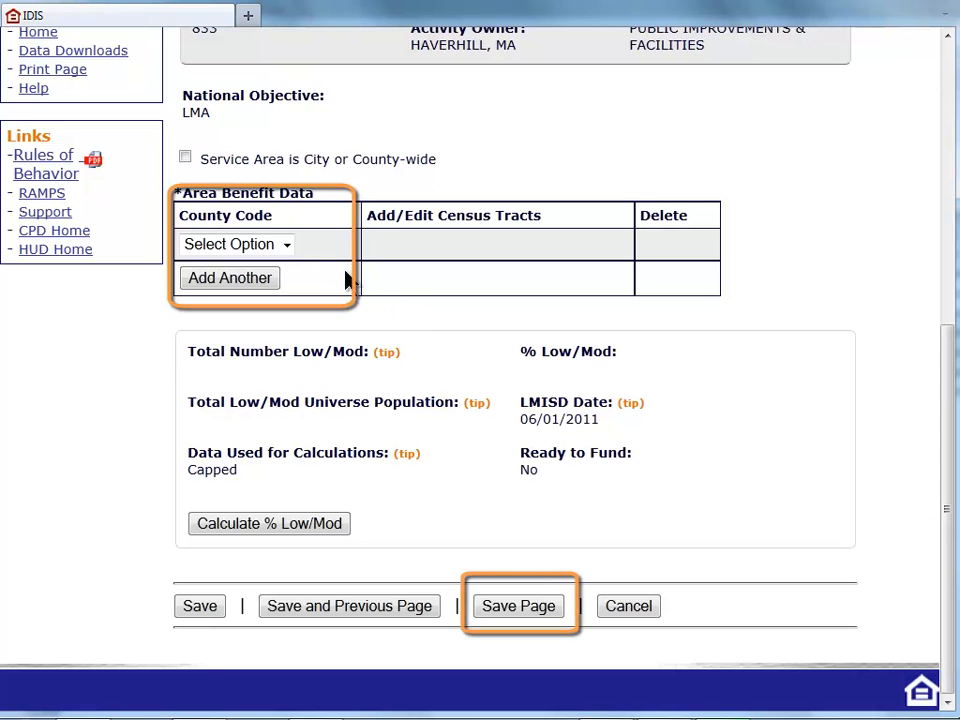
{"action": "left_click", "coordinate": [295, 252]}
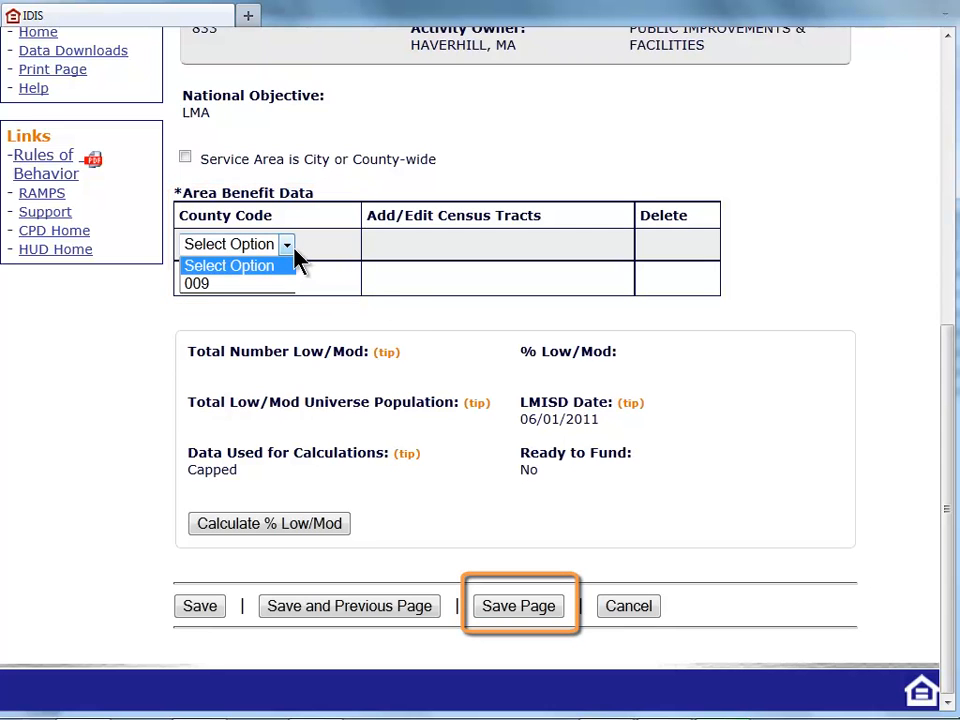
{"action": "left_click", "coordinate": [278, 286]}
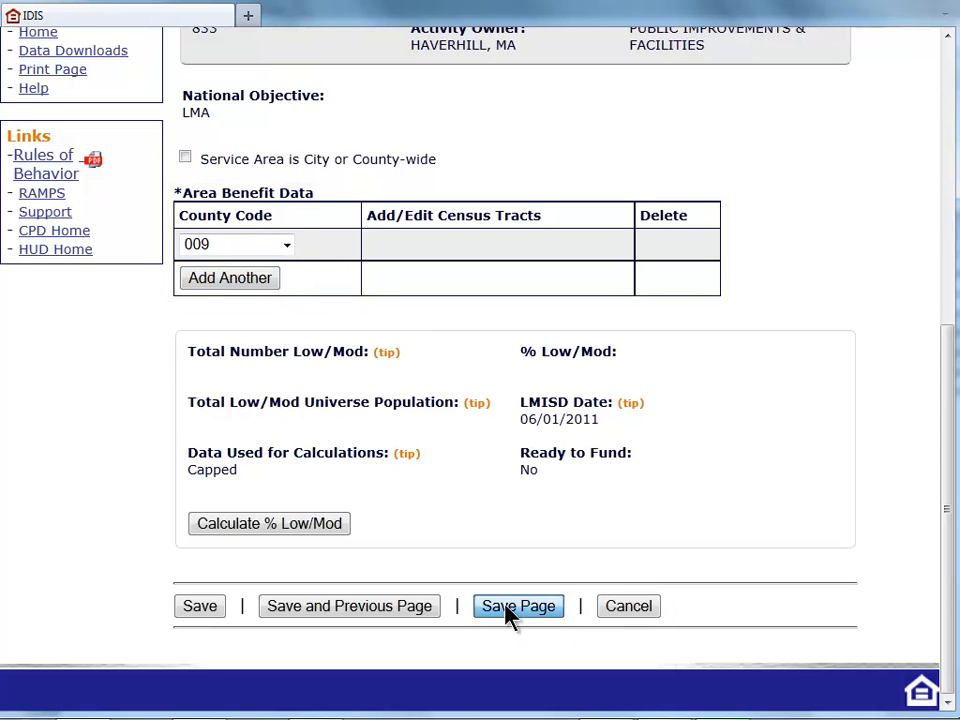
{"action": "left_click", "coordinate": [512, 610]}
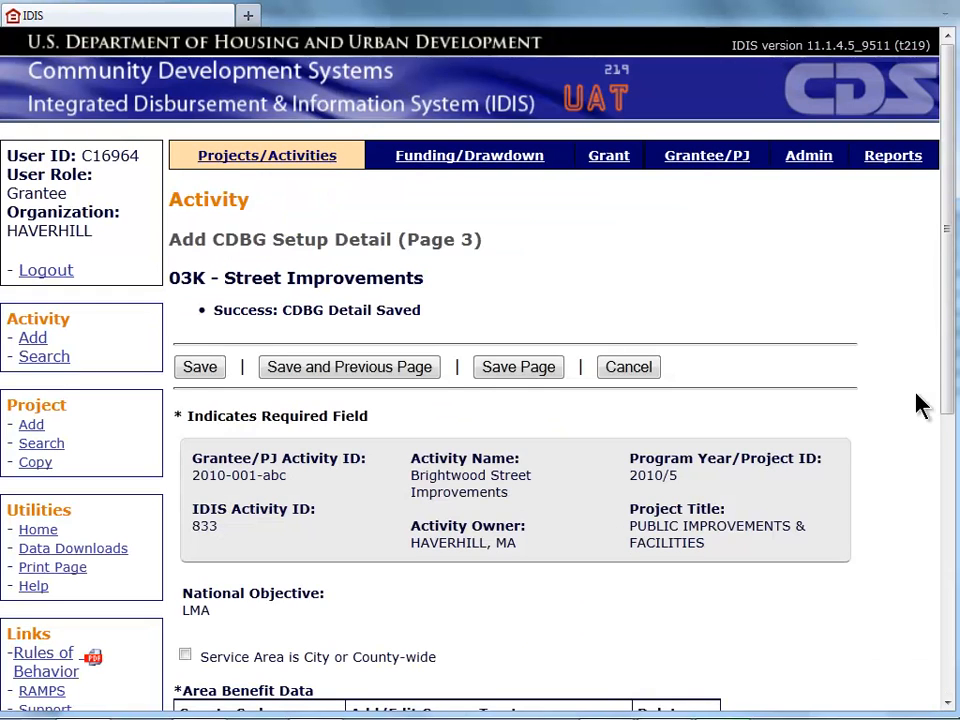
- Open the census tracts for county 009 and add tract 2601.00 to the selected census tracts
{"action": "left_click_drag", "start_coordinate": [950, 338], "coordinate": [950, 628]}
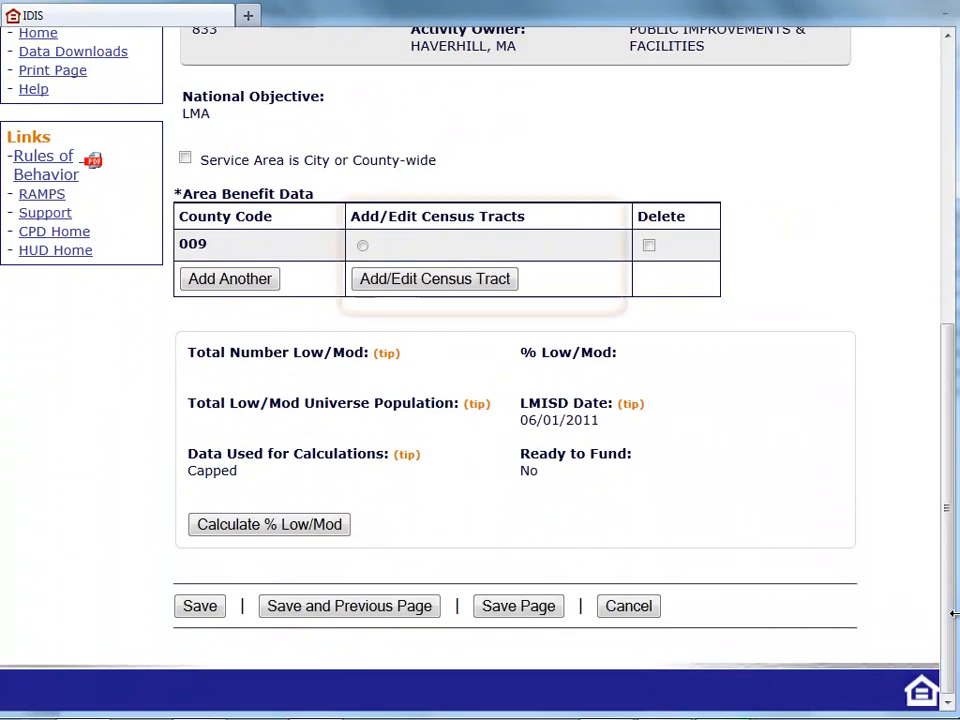
{"action": "left_click", "coordinate": [362, 247]}
{"action": "left_click", "coordinate": [438, 283]}
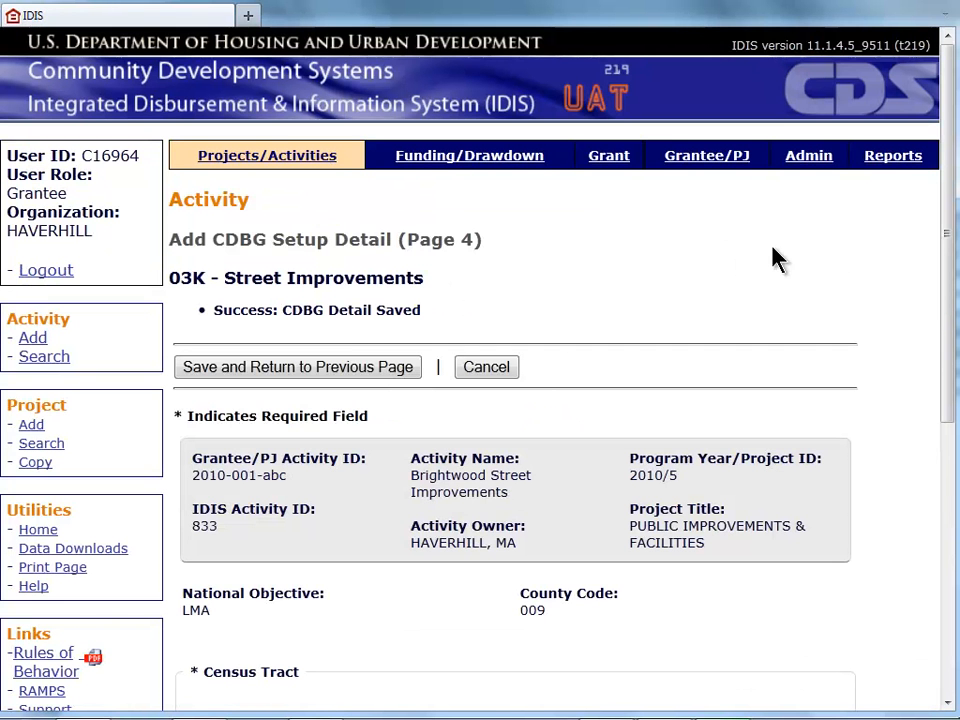
{"action": "left_click_drag", "start_coordinate": [952, 230], "coordinate": [950, 499]}
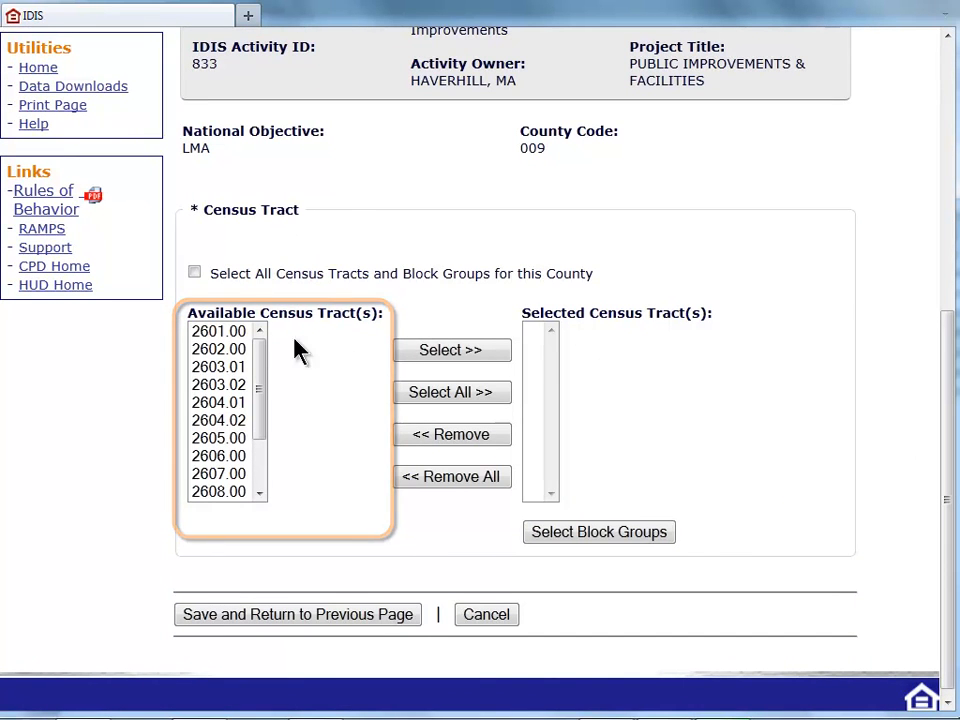
{"action": "left_click", "coordinate": [241, 335]}
{"action": "left_click", "coordinate": [450, 360]}
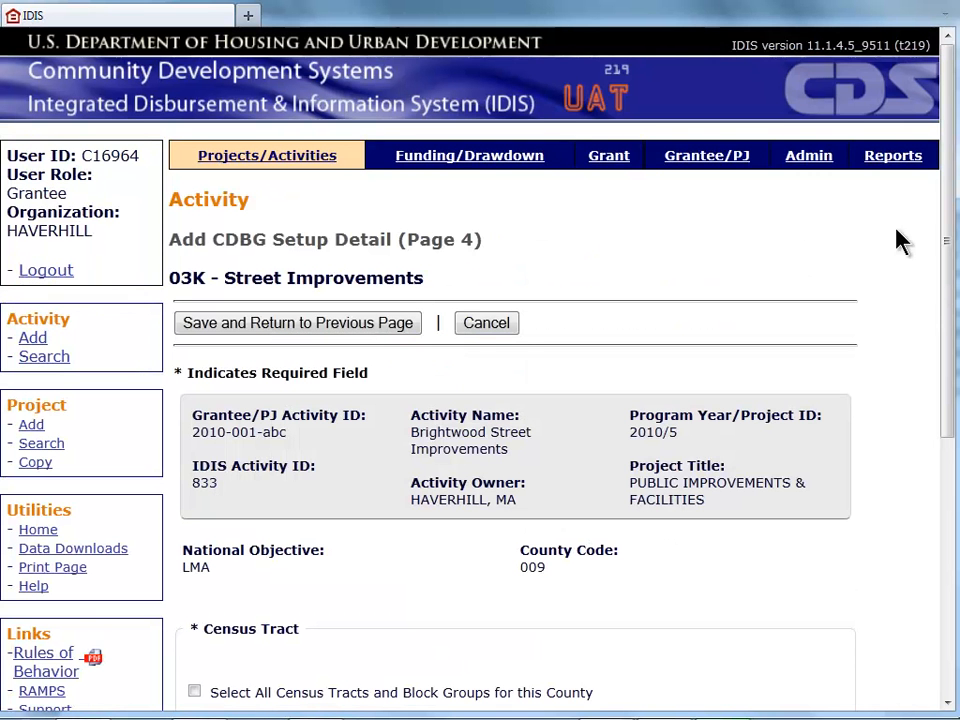
- Select all block groups for census tract 2601.00, and save back through the census tract page to the Area Benefit Data
{"action": "left_click_drag", "start_coordinate": [953, 210], "coordinate": [951, 470]}
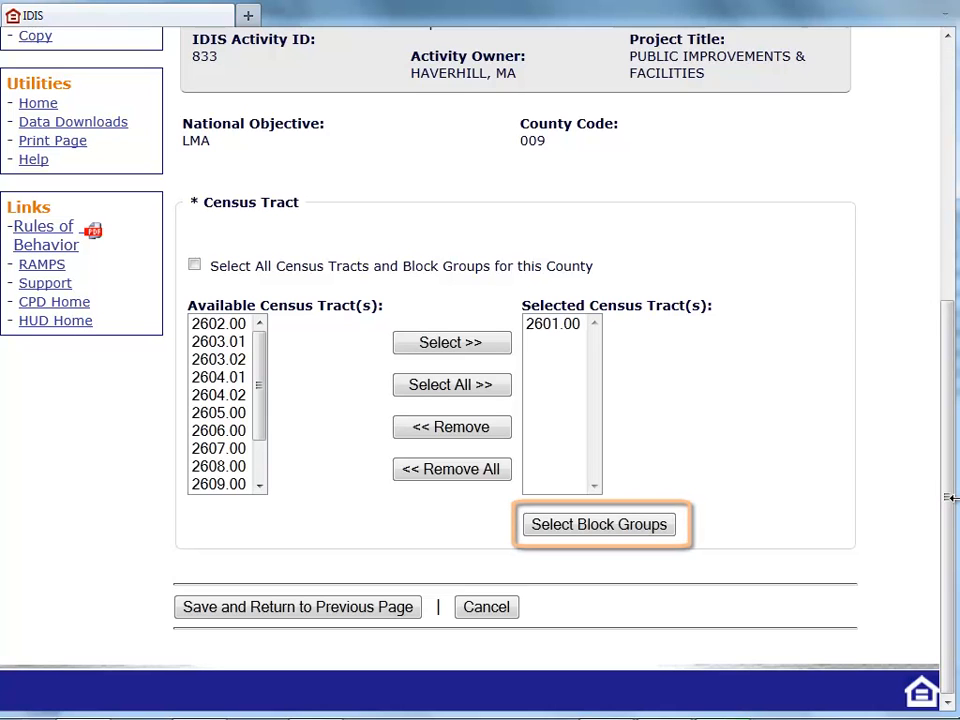
{"action": "left_click", "coordinate": [575, 533]}
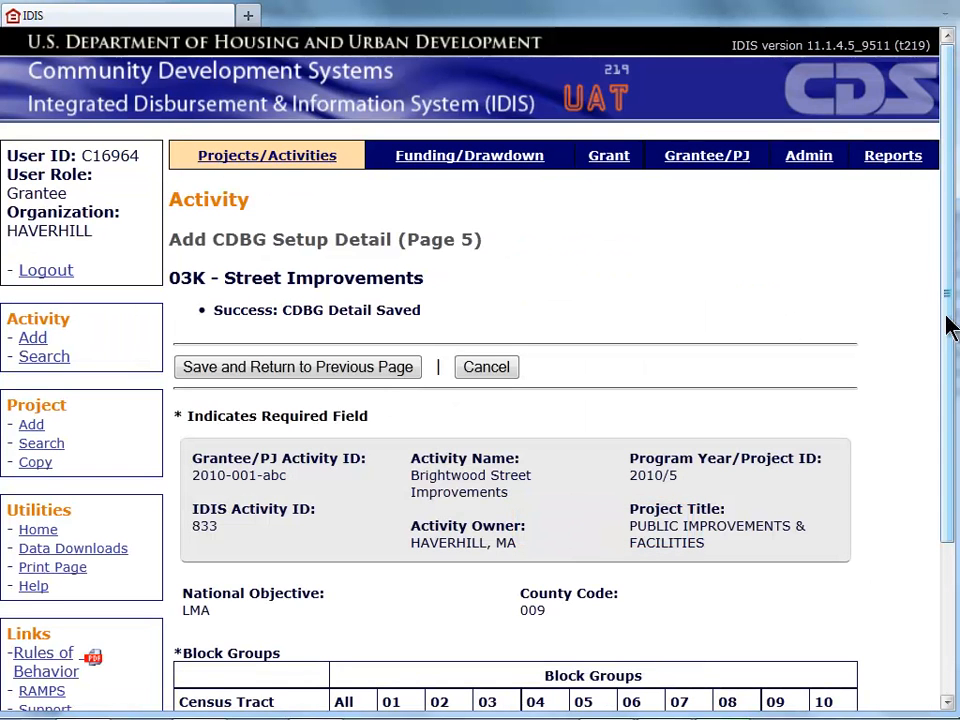
{"action": "left_click_drag", "start_coordinate": [952, 366], "coordinate": [952, 527]}
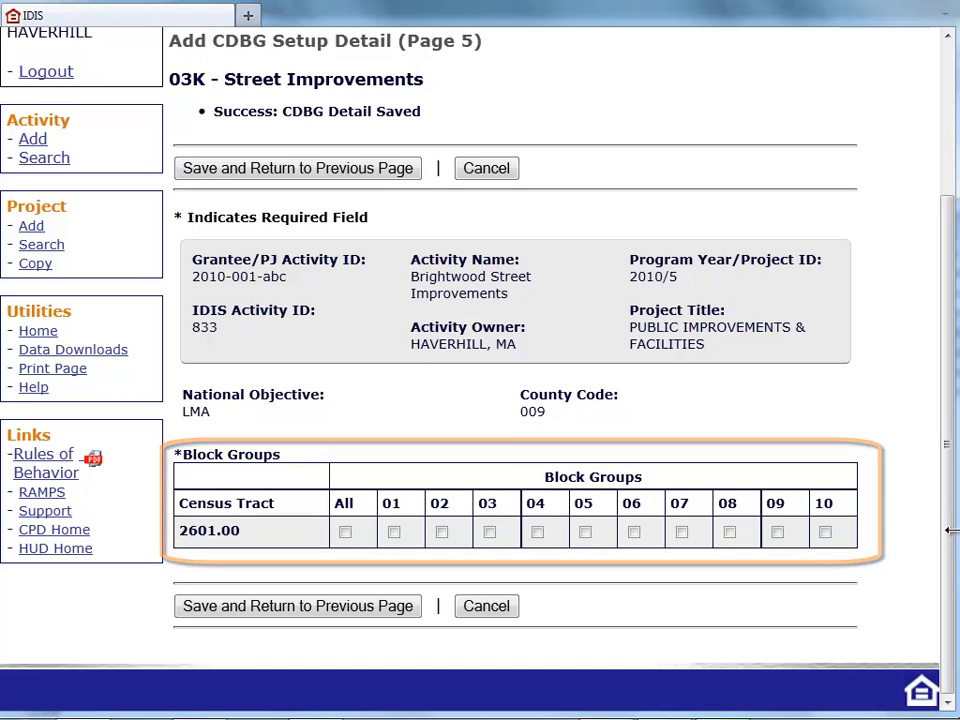
{"action": "left_click", "coordinate": [347, 535]}
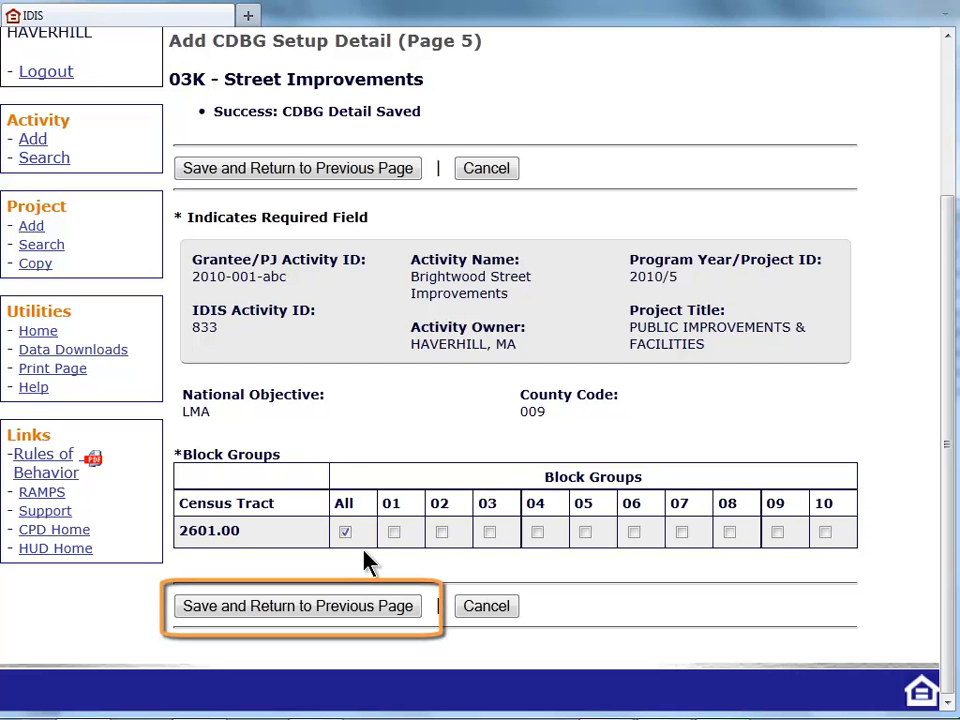
{"action": "left_click", "coordinate": [362, 612]}
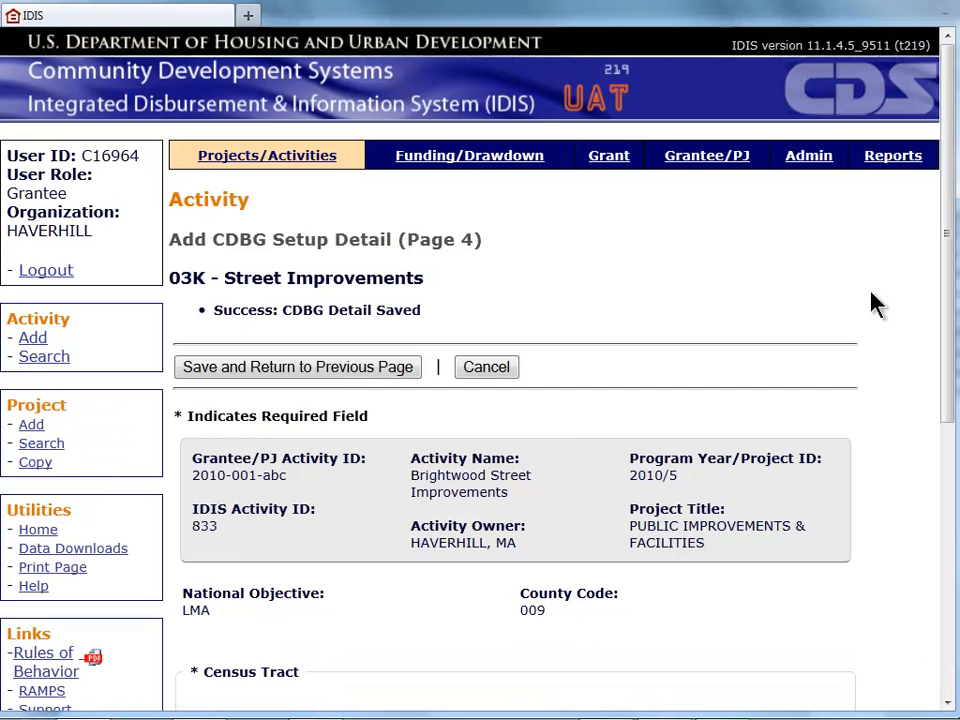
{"action": "left_click_drag", "start_coordinate": [949, 240], "coordinate": [936, 482]}
{"action": "left_click", "coordinate": [321, 662]}
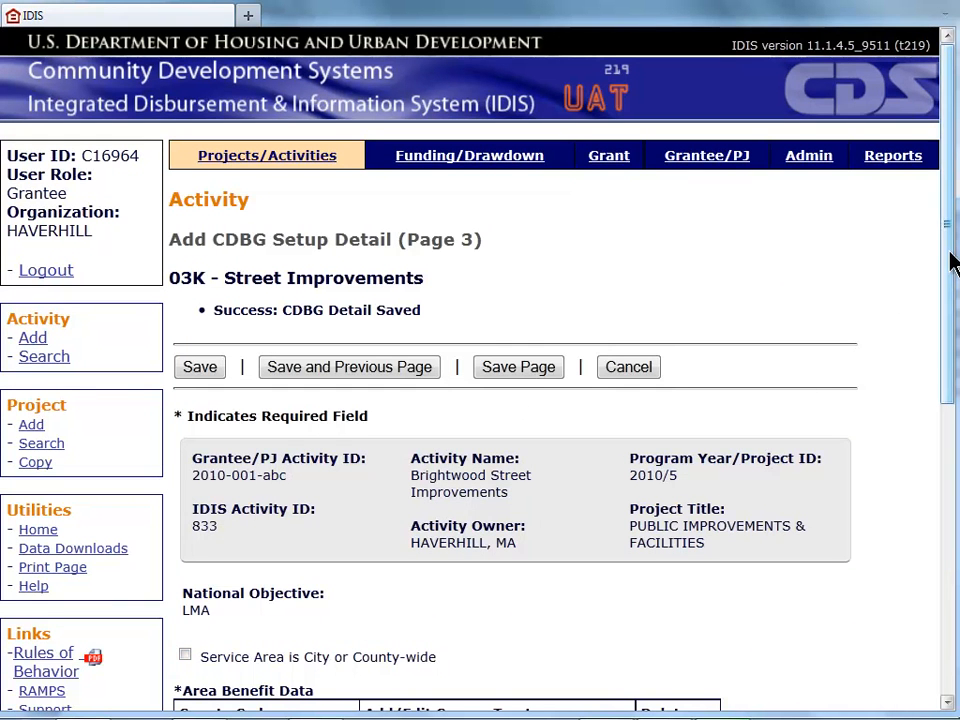
- Calculate the low/mod percentage of the service area, and save the CDBG setup detail to return to the activity's CDBG funding status
{"action": "left_click_drag", "start_coordinate": [951, 257], "coordinate": [949, 549]}
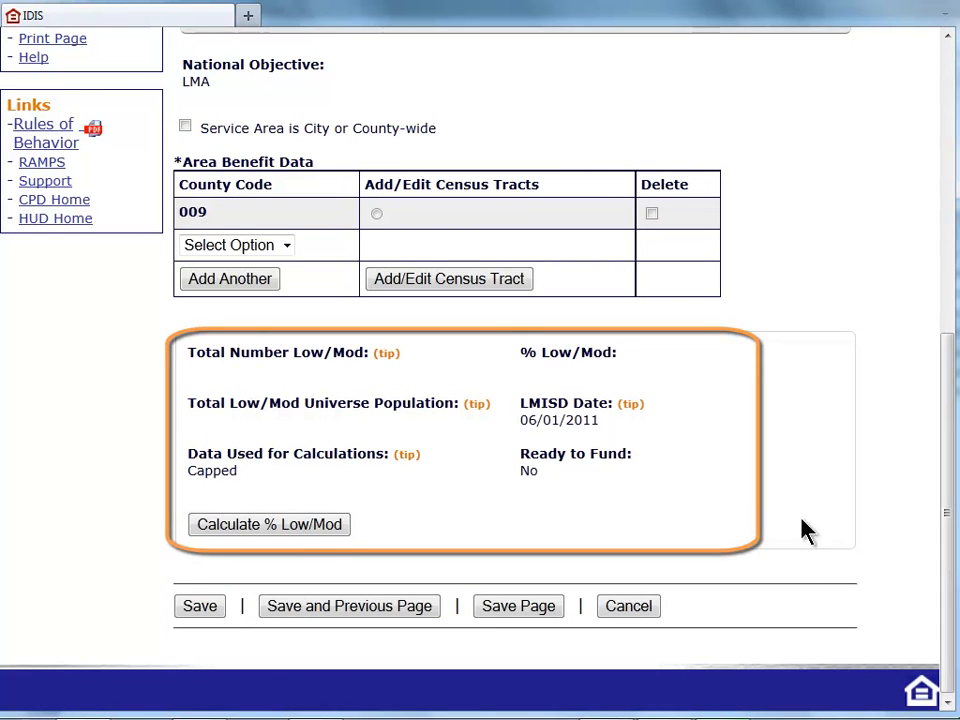
{"action": "left_click", "coordinate": [297, 536]}
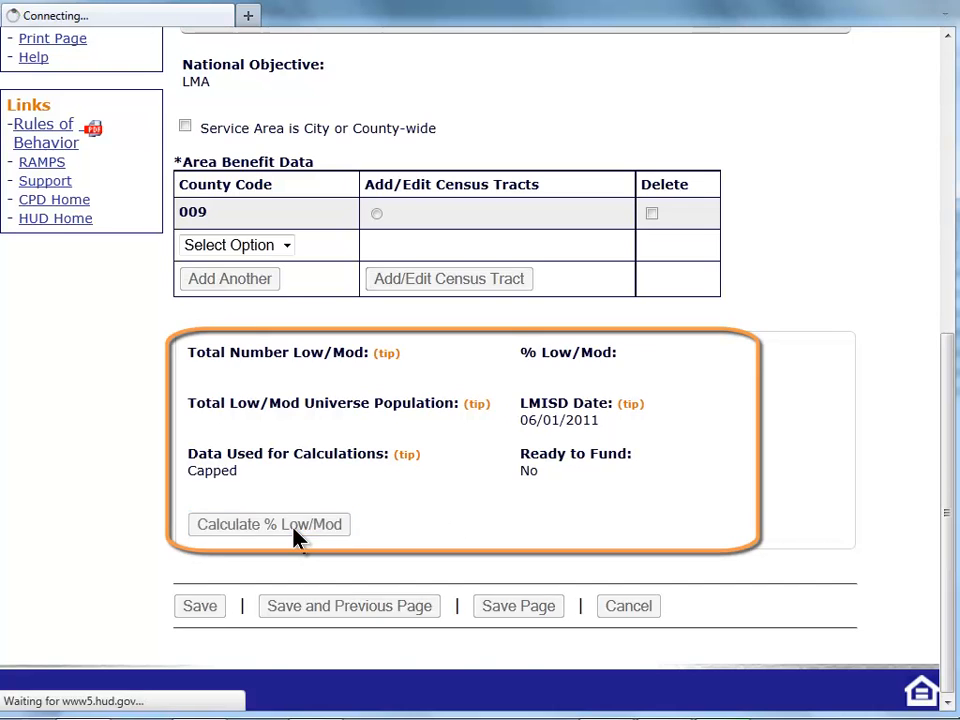
{"action": "left_click_drag", "start_coordinate": [951, 243], "coordinate": [951, 537]}
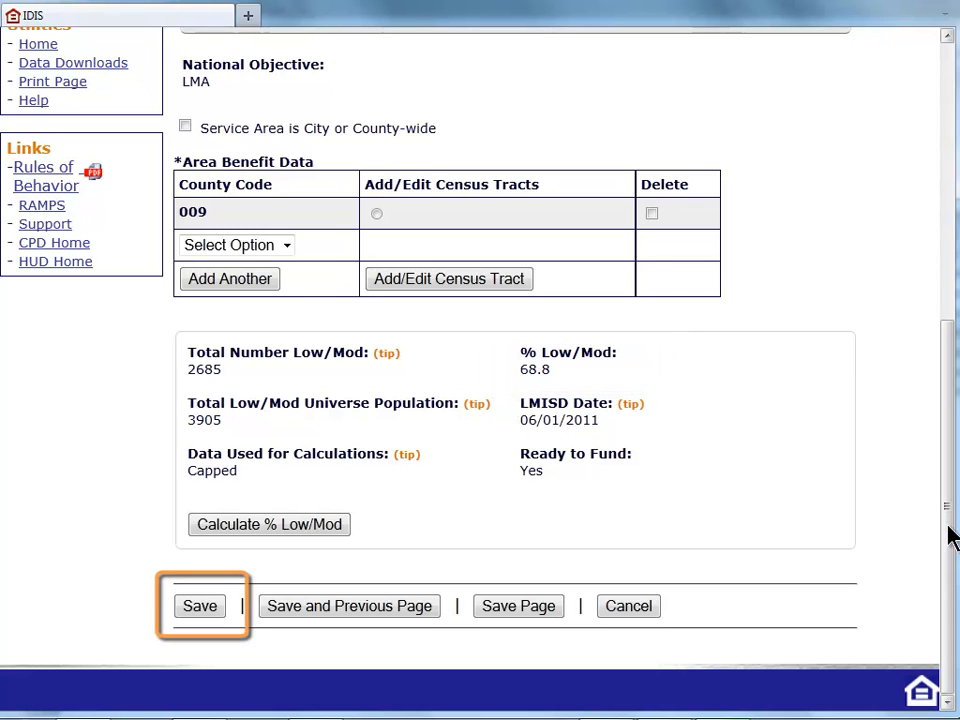
{"action": "left_click", "coordinate": [204, 616]}
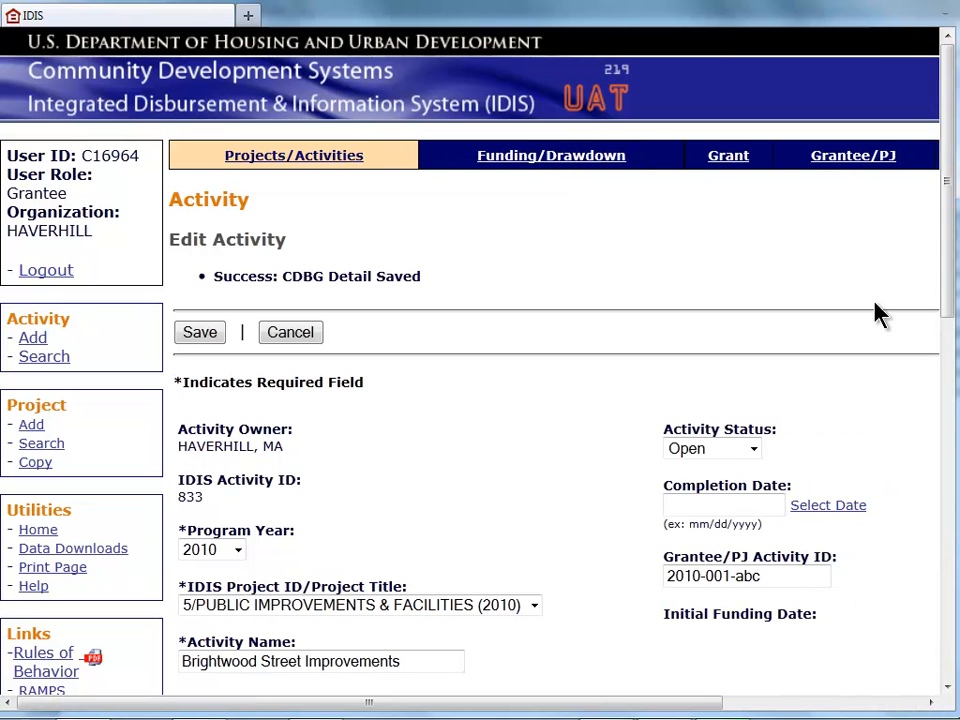
{"action": "left_click_drag", "start_coordinate": [953, 238], "coordinate": [951, 390]}
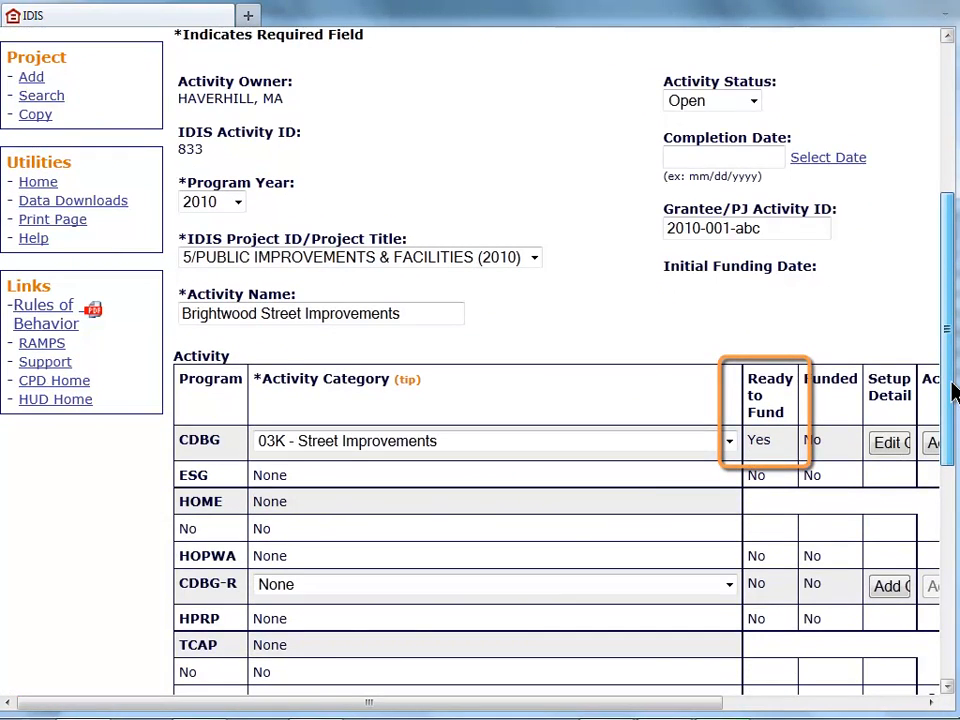